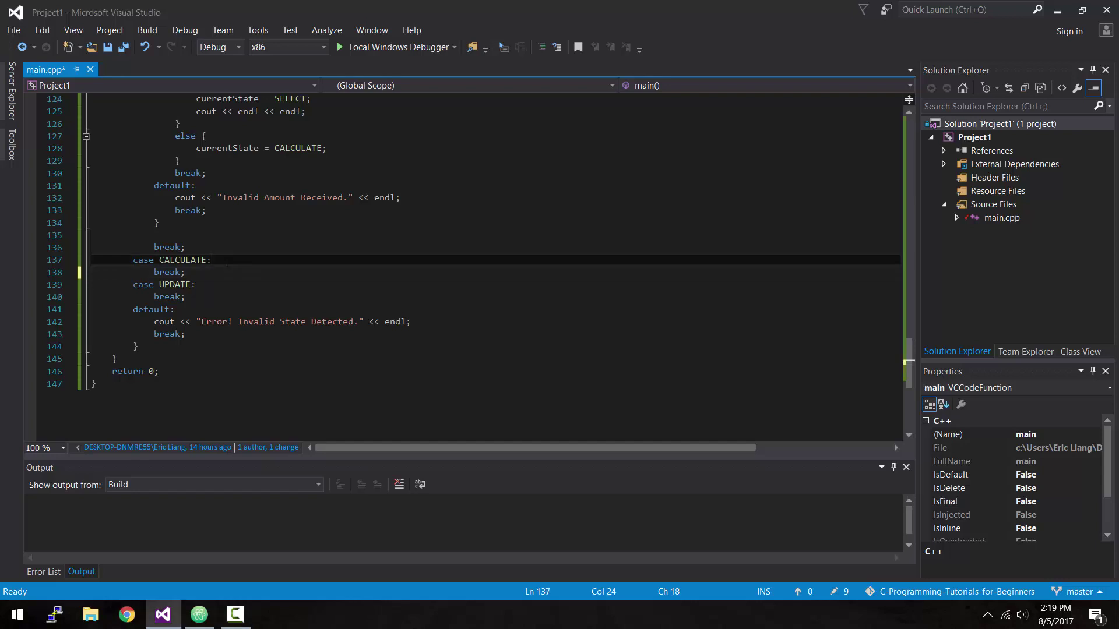
Step: Under case CALCULATE, print the total-cost message, declare int cost, and switch on selectedSoda.brandName
key("ctrl+shift+Left")
key("ctrl+shift+Left")
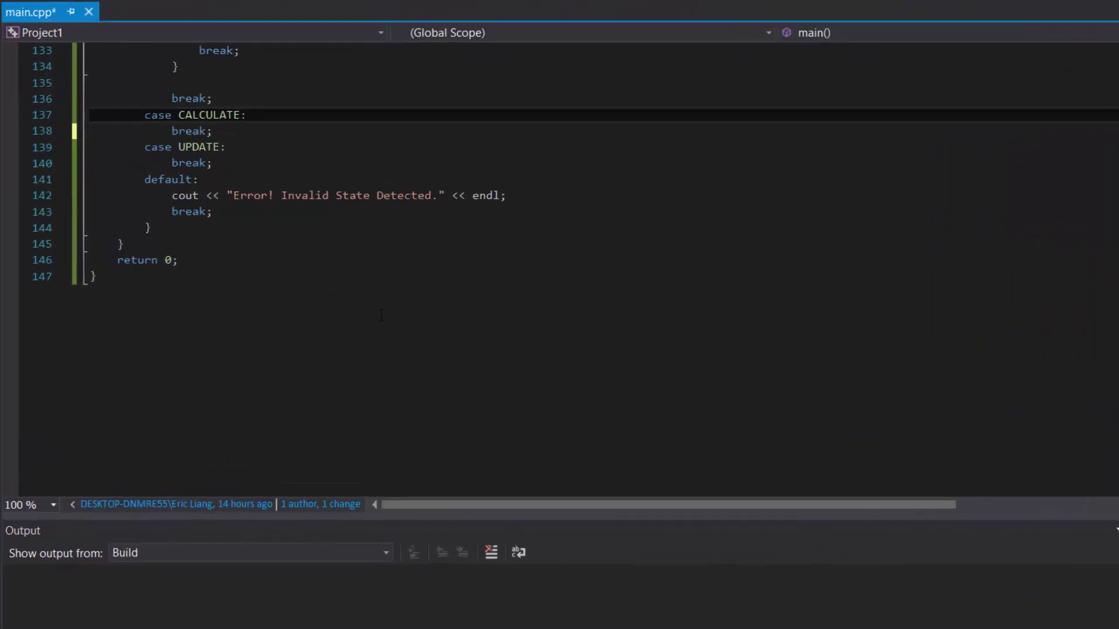
key("Return")
type("cout << \"")
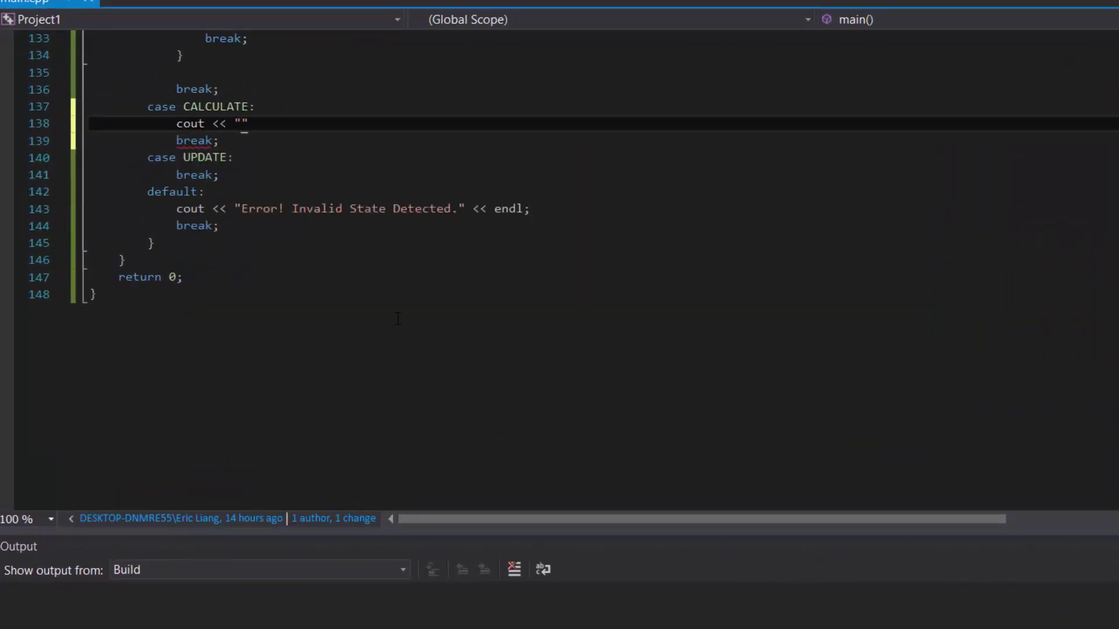
type("The total cost for your soda is:")
key("Return")
type("int cos")
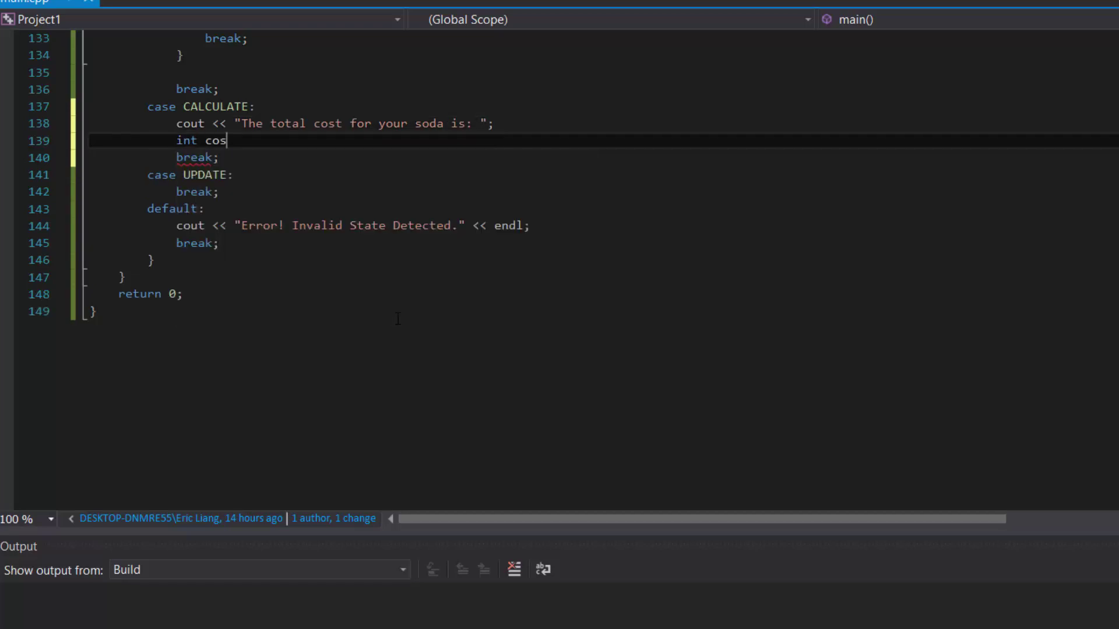
type("t;")
key("Return")
type("s")
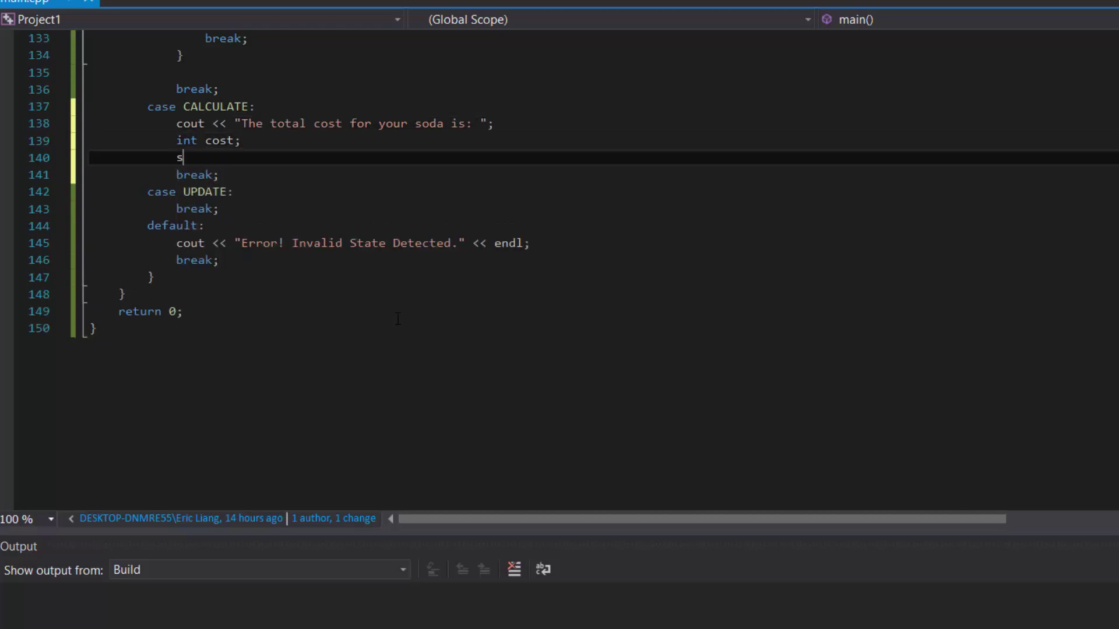
type("witch ")
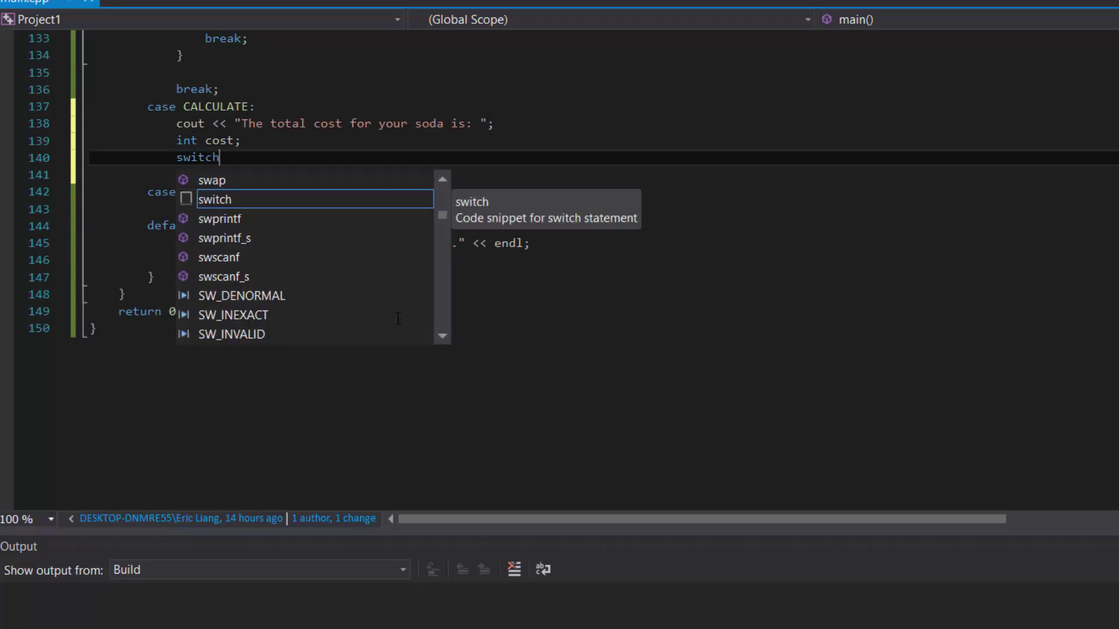
type("()")
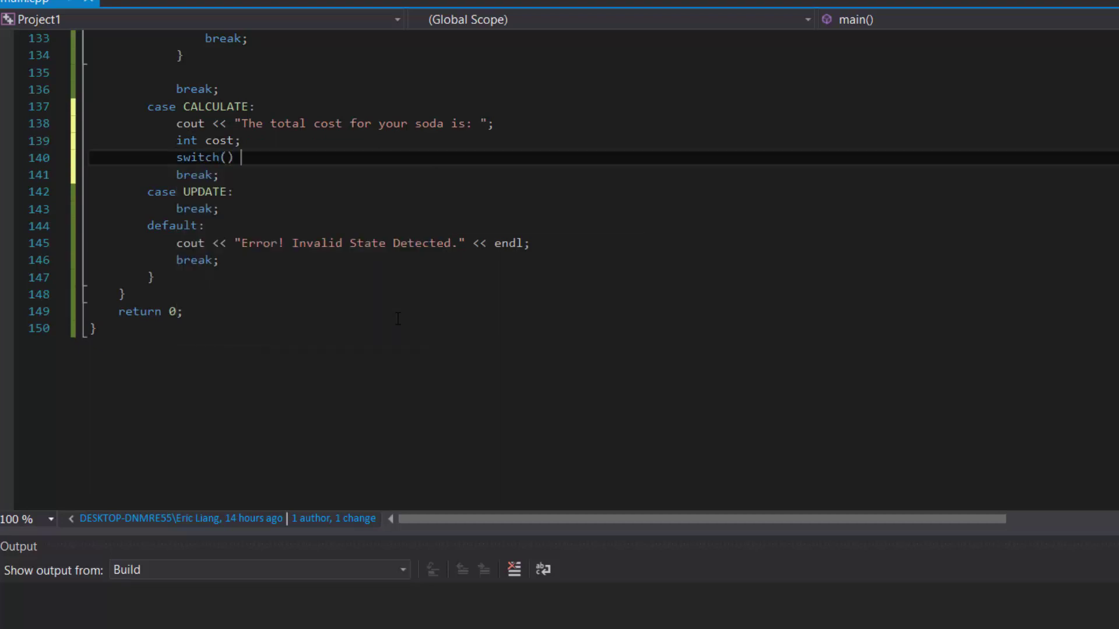
type(" {")
key("Return")
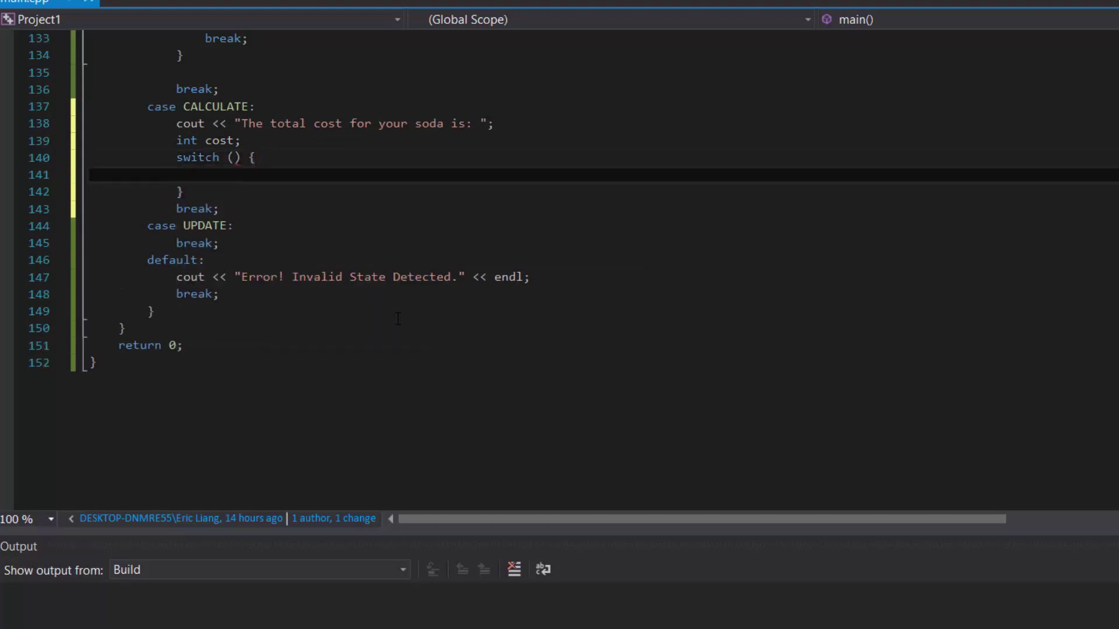
key("Up")
key("Right")
key("Right")
key("Right")
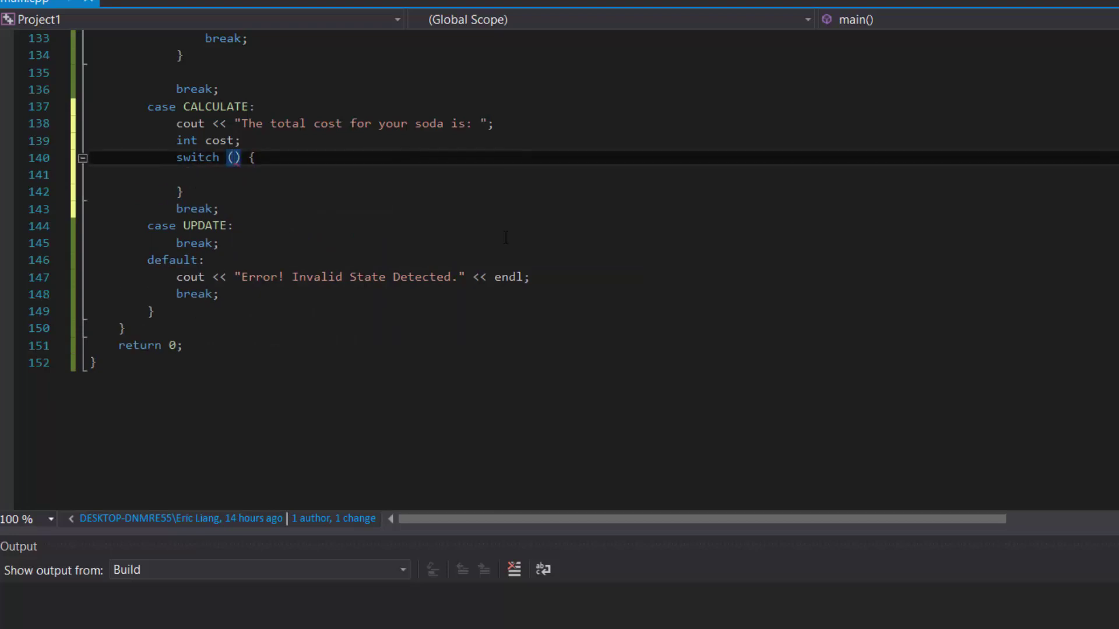
type("sele")
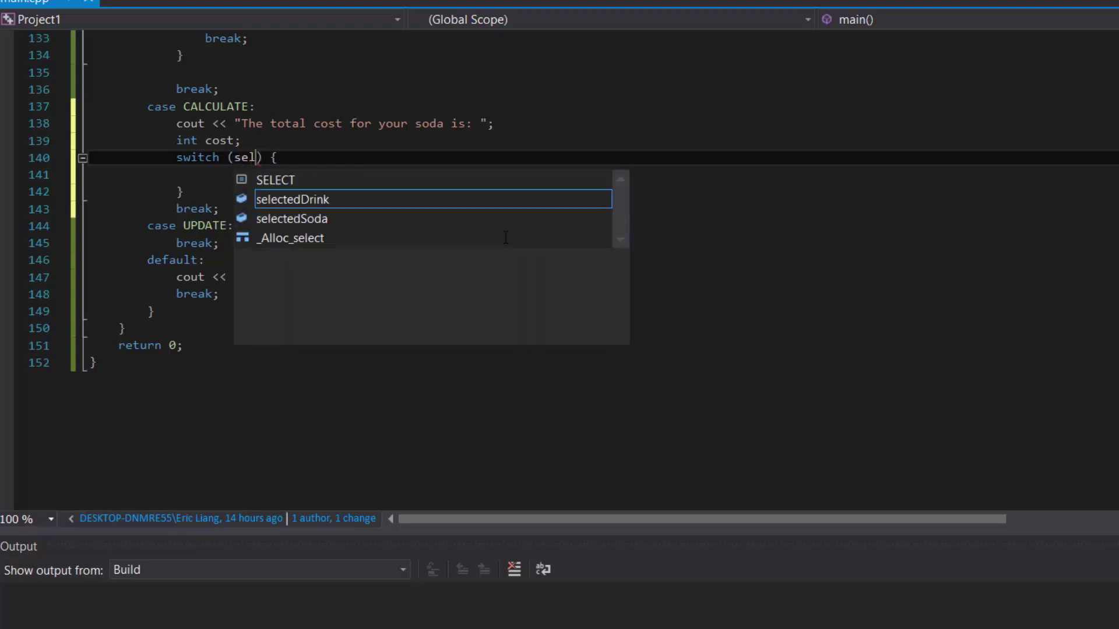
type("ctedData.")
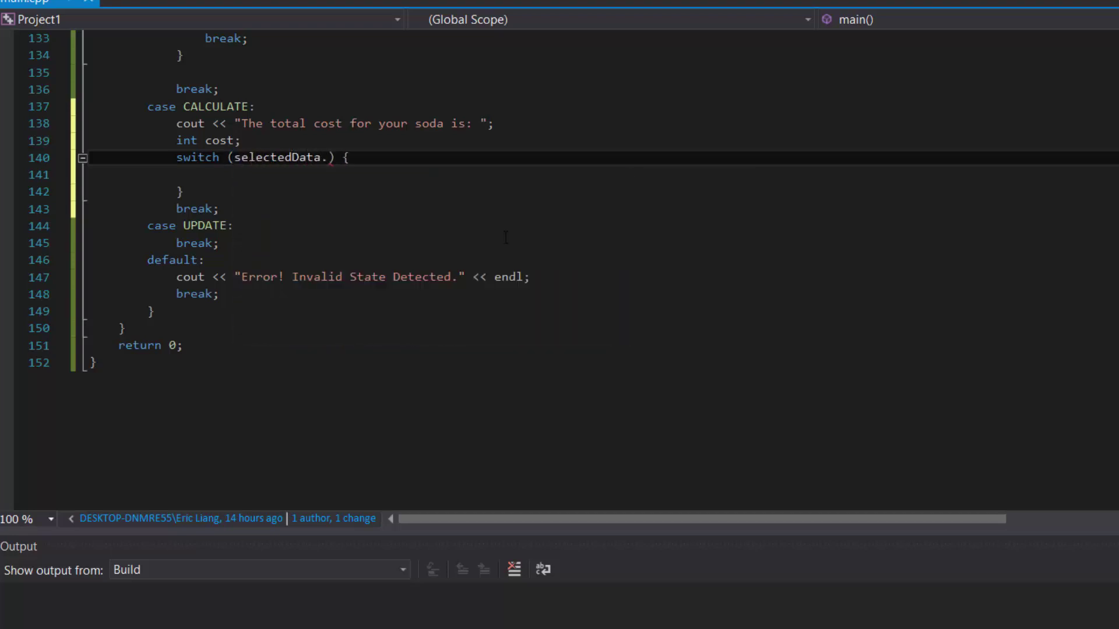
type("brandNam")
key("BackSpace")
key("BackSpace")
key("BackSpace")
key("BackSpace")
key("BackSpace")
type("Soda.brandName")
Step: Add COKE and PEPSI cases, each ending with break, inside the switch
left_click(505, 238)
key("Up")
key("Up")
key("Up")
type("case")
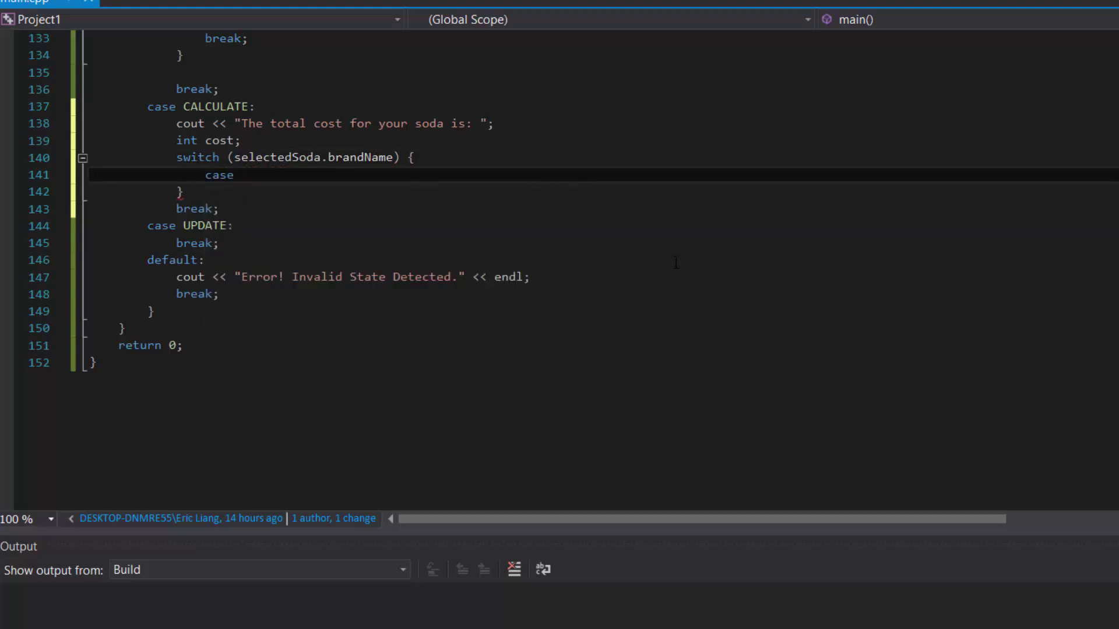
type(" COKE:")
key("Return")
type("b")
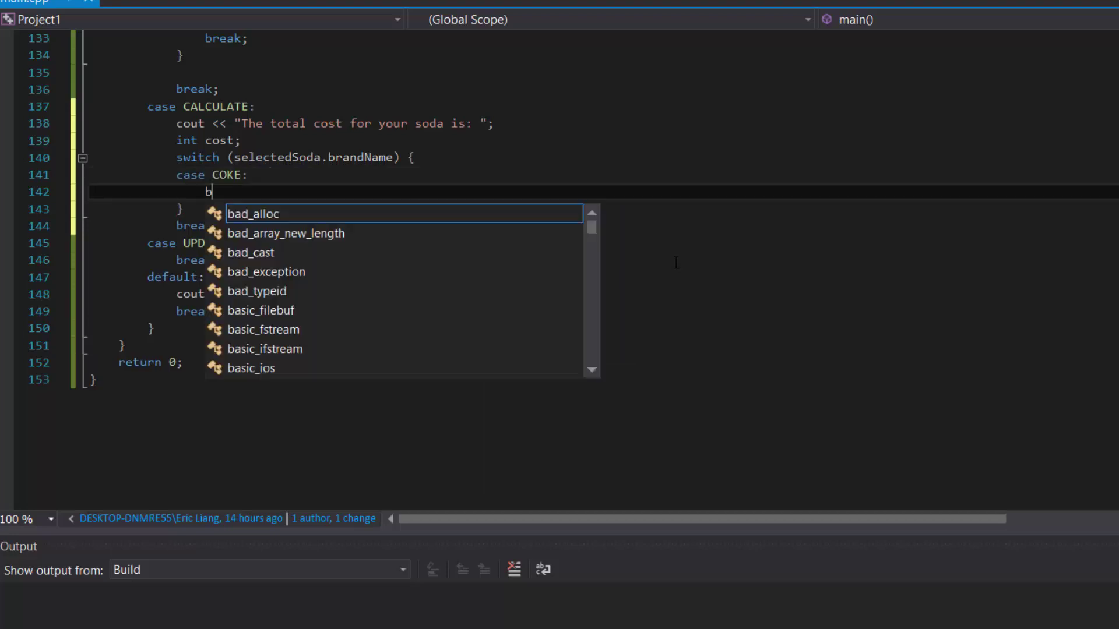
type("reak;")
key("Return")
type("ase PE")
key("Tab")
type(":")
key("Return")
type("break;")
Step: Add a SEVENUP case with break and a default case printing an error
key("Return")
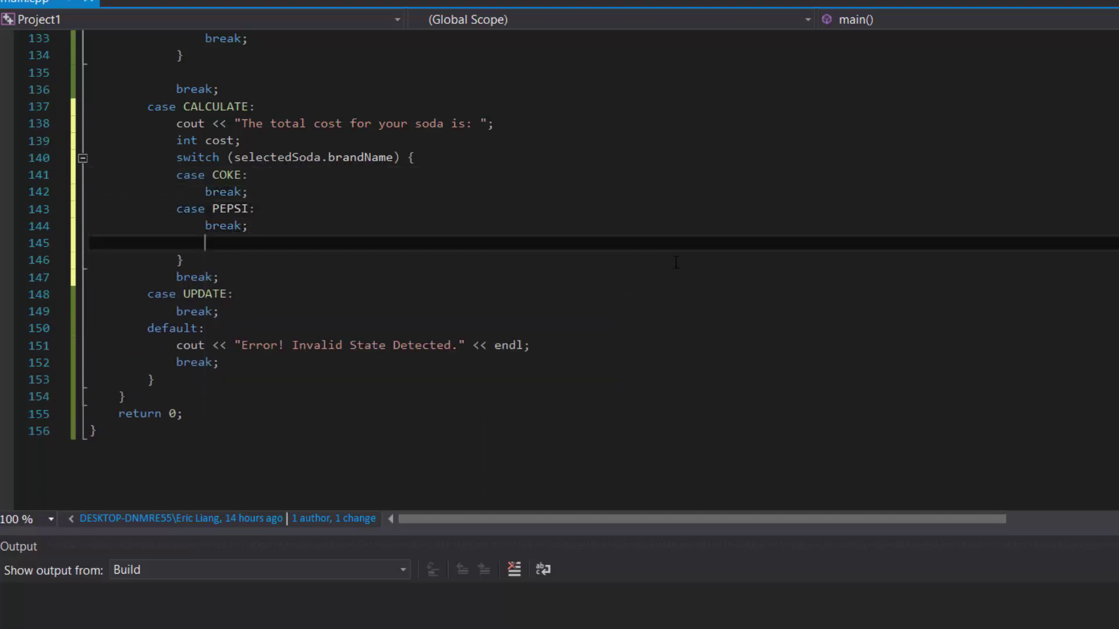
type("case SEVENUP")
key("Tab")
type(":")
key("Return")
type("break;")
key("Return")
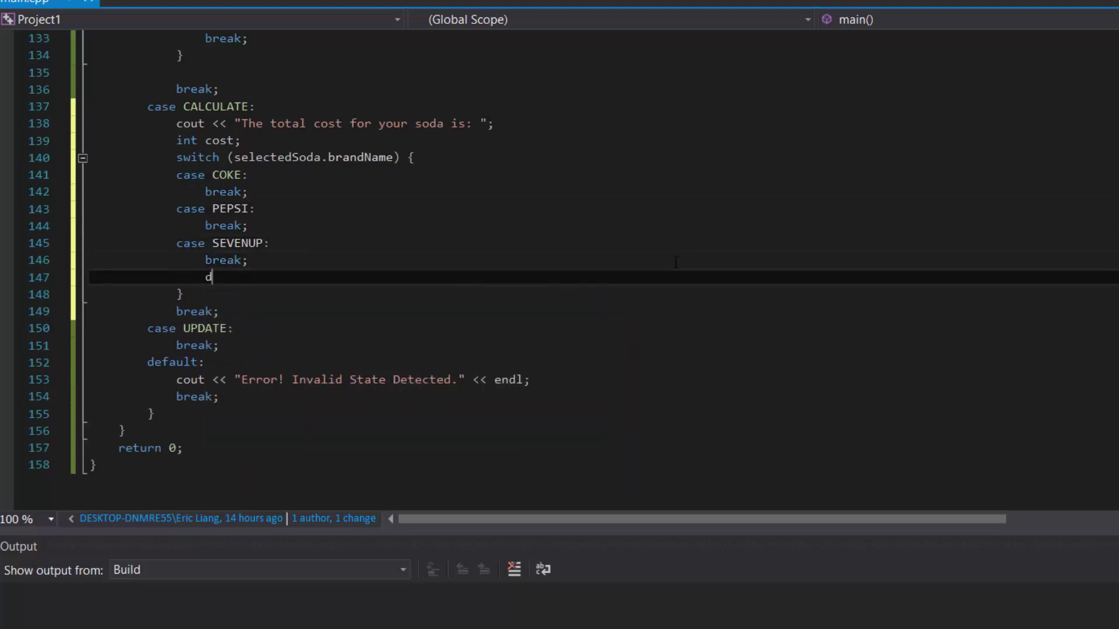
type("defaul")
key("Tab")
type(":")
key("Return")
type("cout << \"Error!\"")
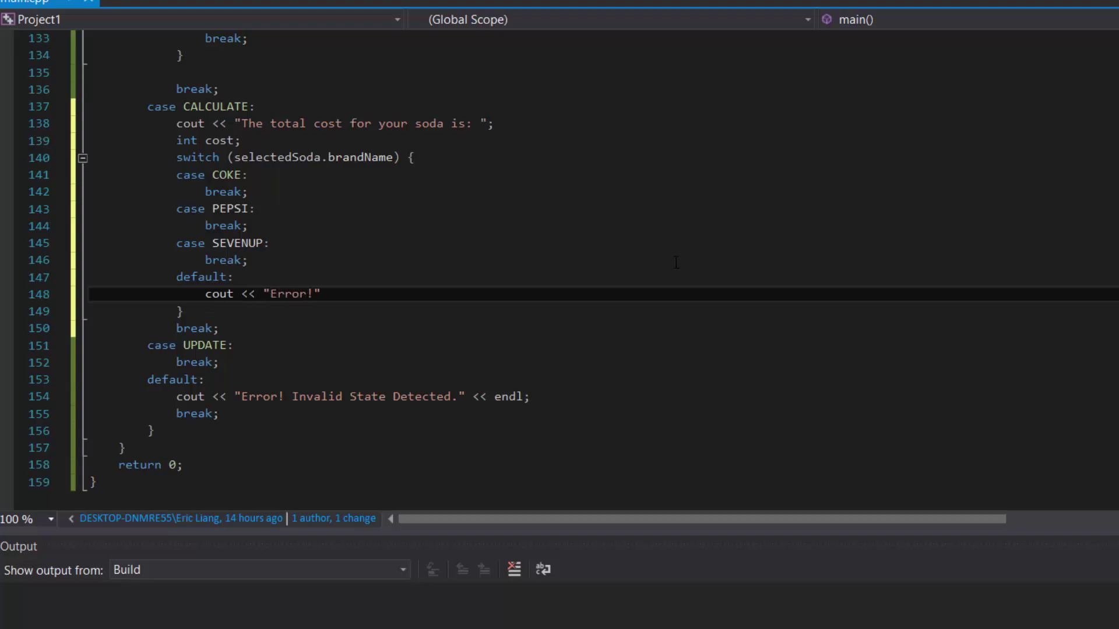
type(" << endl;")
key("Return")
type("break;")
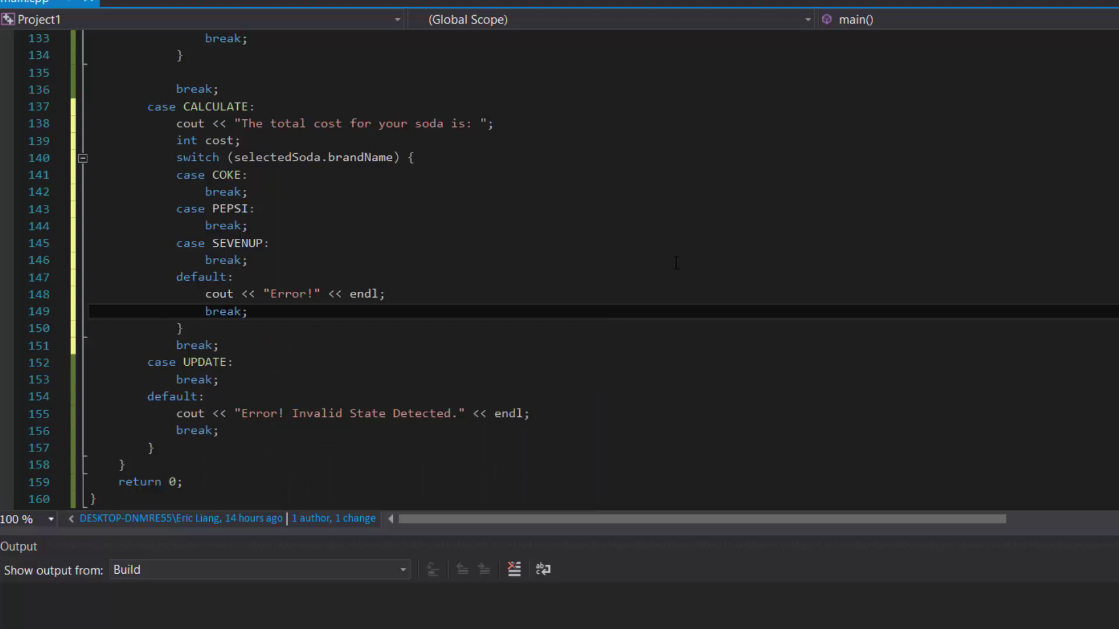
Step: Under case COKE, write cost = vendingMachine[0].price * orderQuantity;
left_click(249, 175)
key("Return")
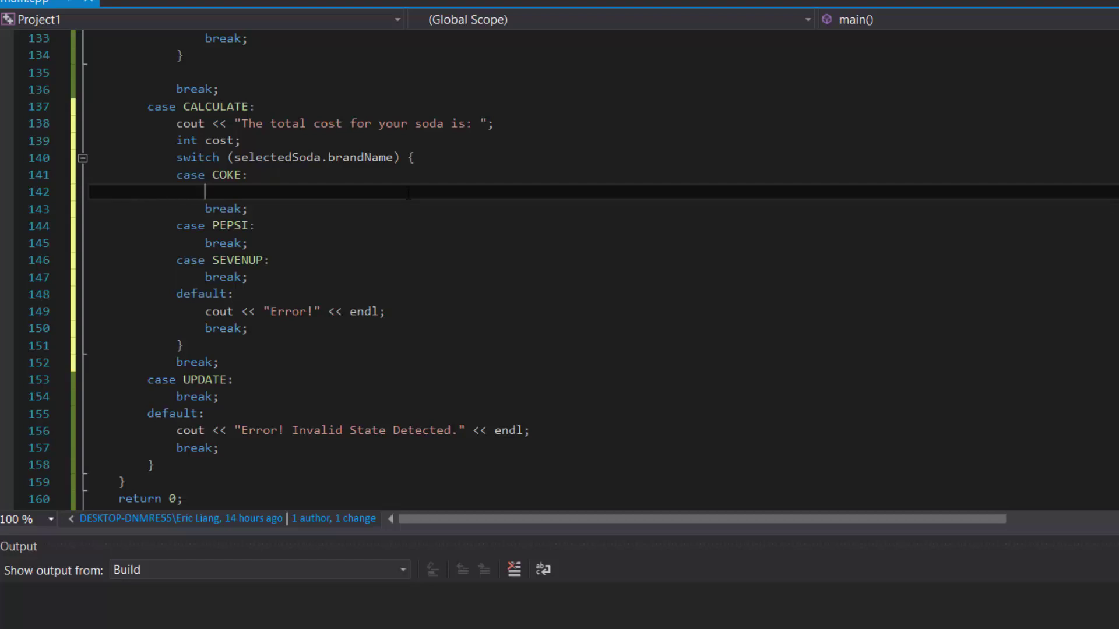
type("cost = vendingMachine[0].price * orde")
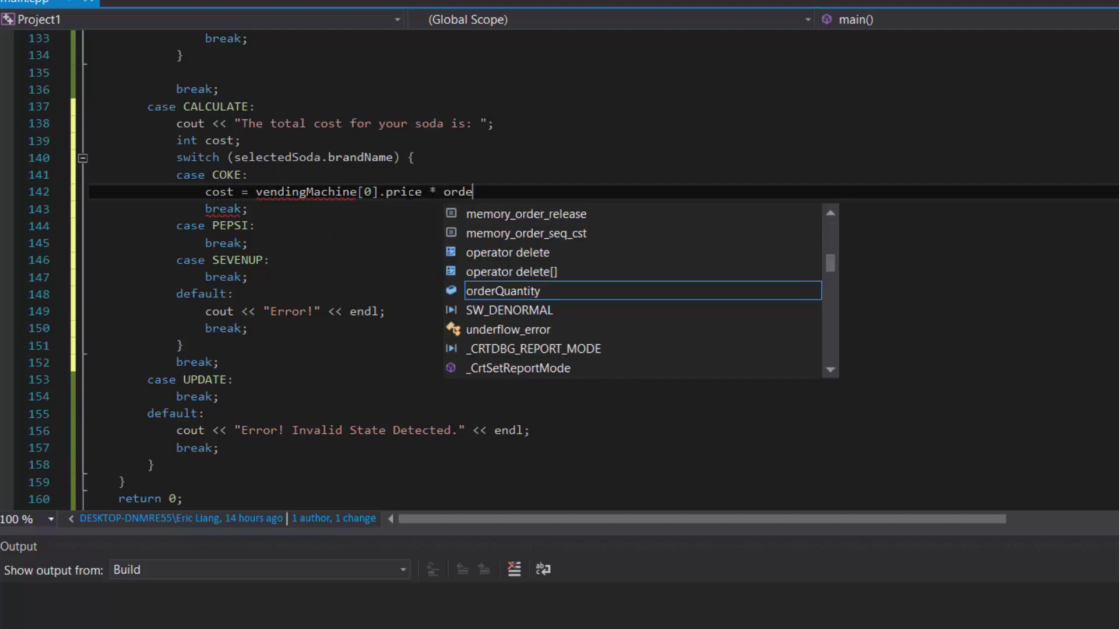
type("rQuantity")
key("Escape")
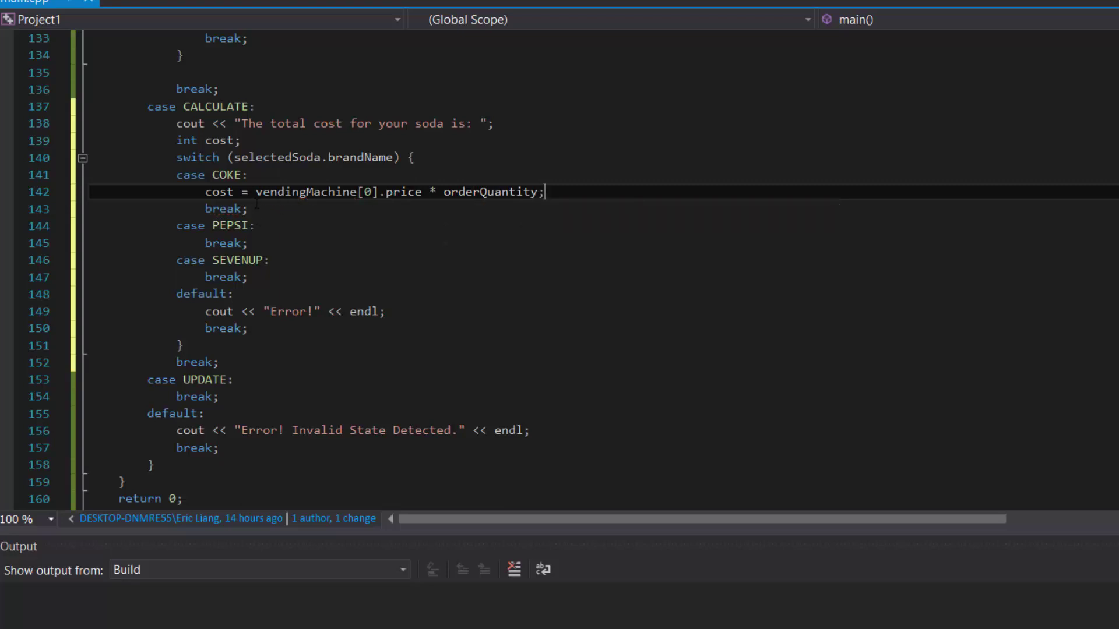
Step: Highlight the price-times-quantity expression and vendingMachine[0].price while explaining the cost line
left_click_drag(256, 192, 545, 193)
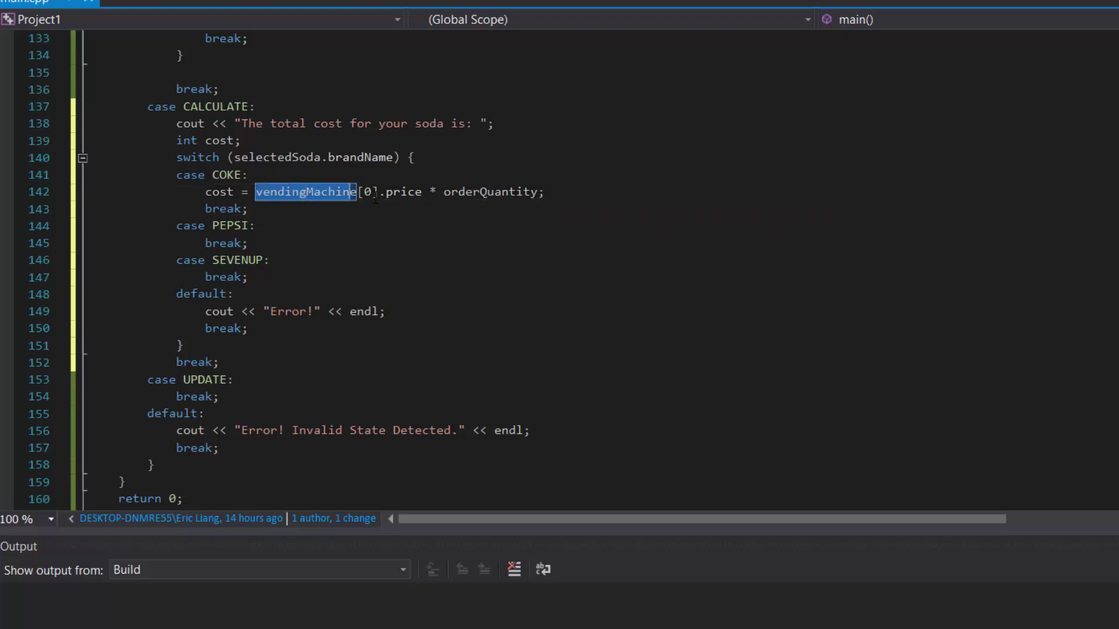
left_click(546, 194)
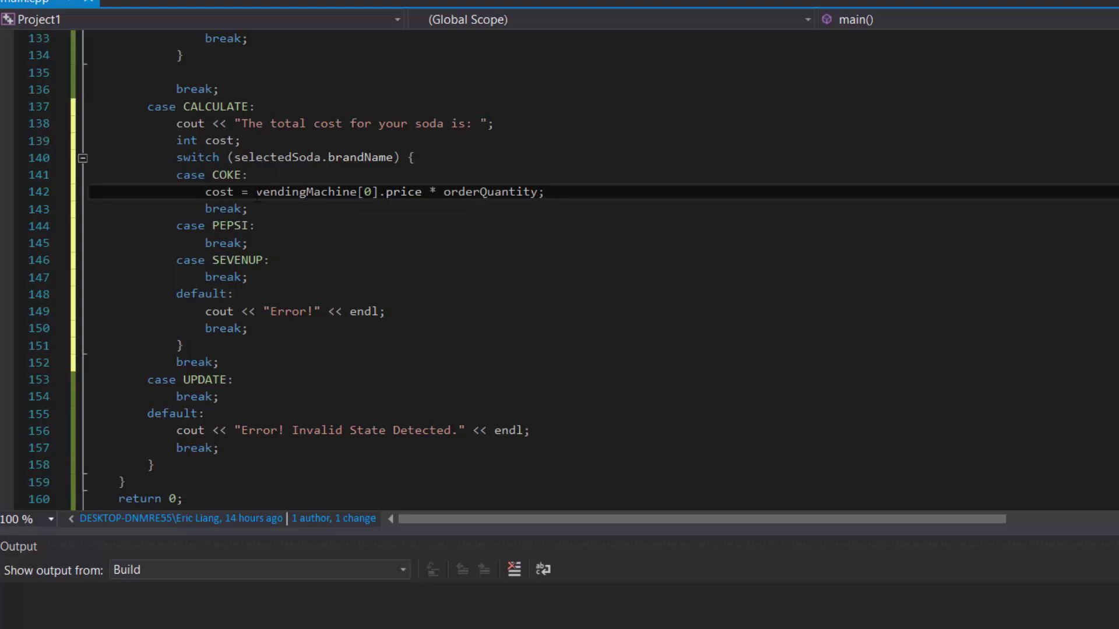
mouse_move(256, 191)
left_mouse_down()
mouse_move(423, 192)
mouse_move(250, 192)
left_mouse_up()
left_click(423, 191)
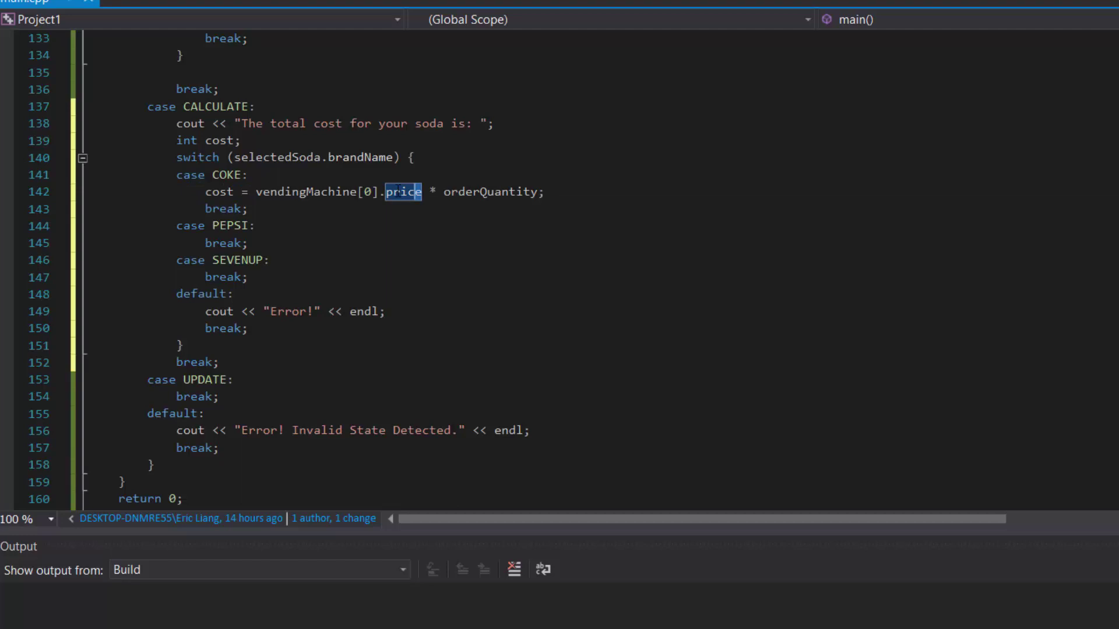
left_click(253, 191)
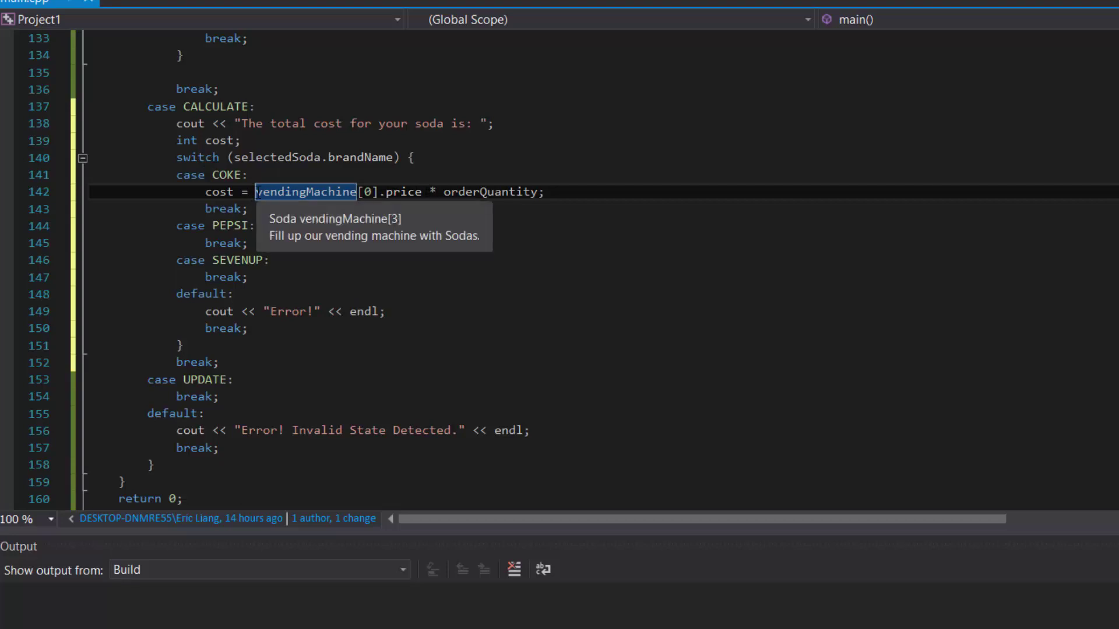
left_click_drag(428, 192, 543, 192)
key("Down")
key("Down")
Step: Highlight orderQuantity, price and vendingMachine individually in the cost line while explaining
left_click_drag(430, 191, 538, 192)
left_click(534, 213)
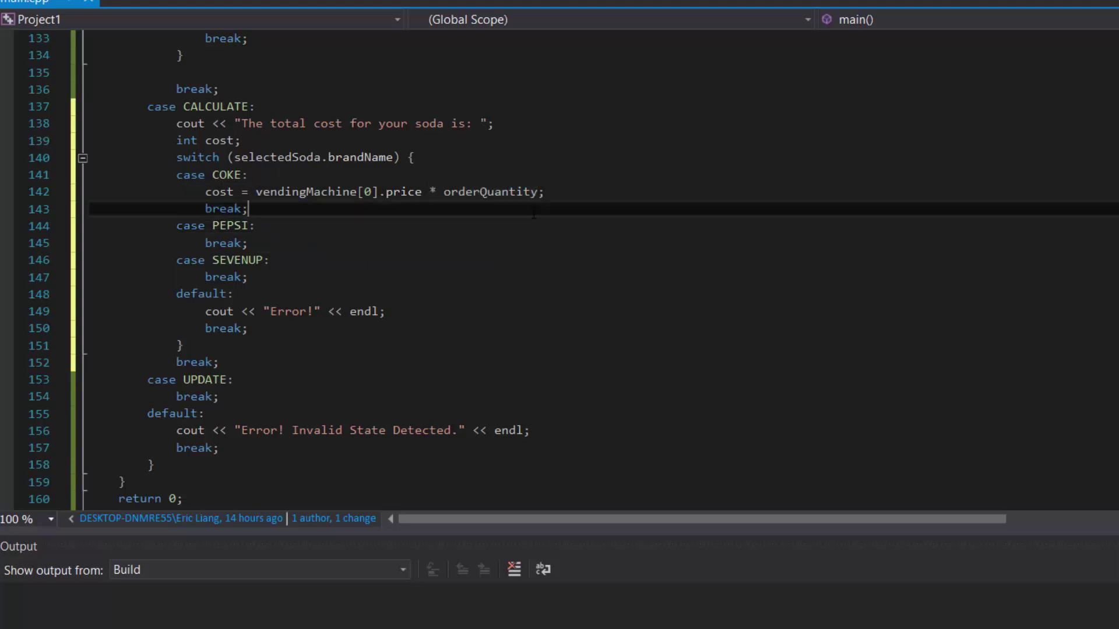
key("Up")
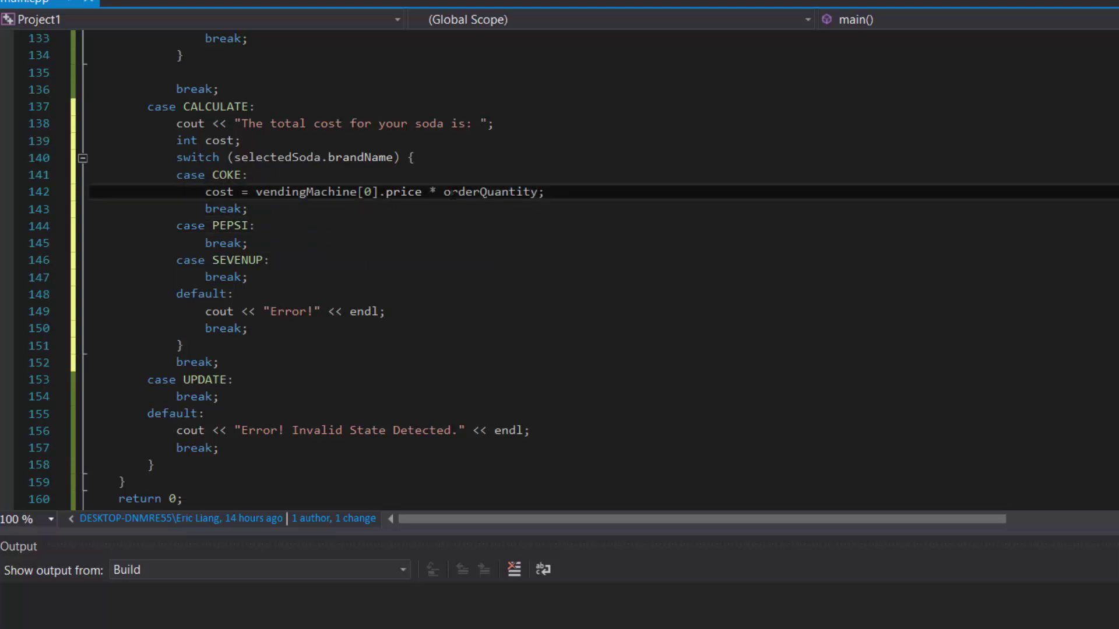
double_click(454, 192)
double_click(402, 191)
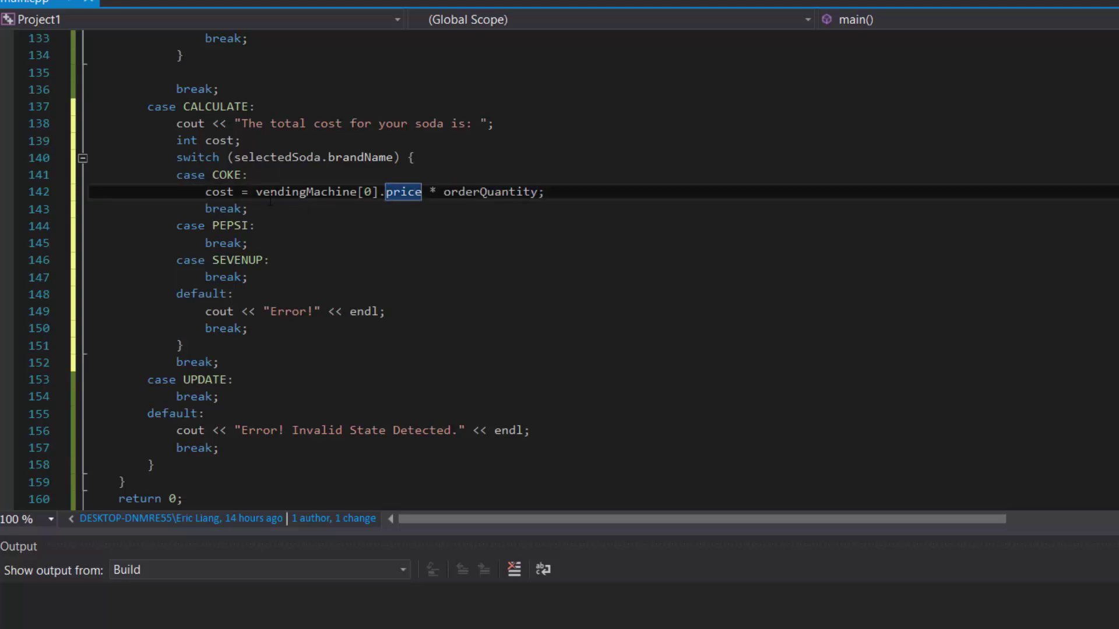
double_click(289, 192)
left_click(421, 192, "shift")
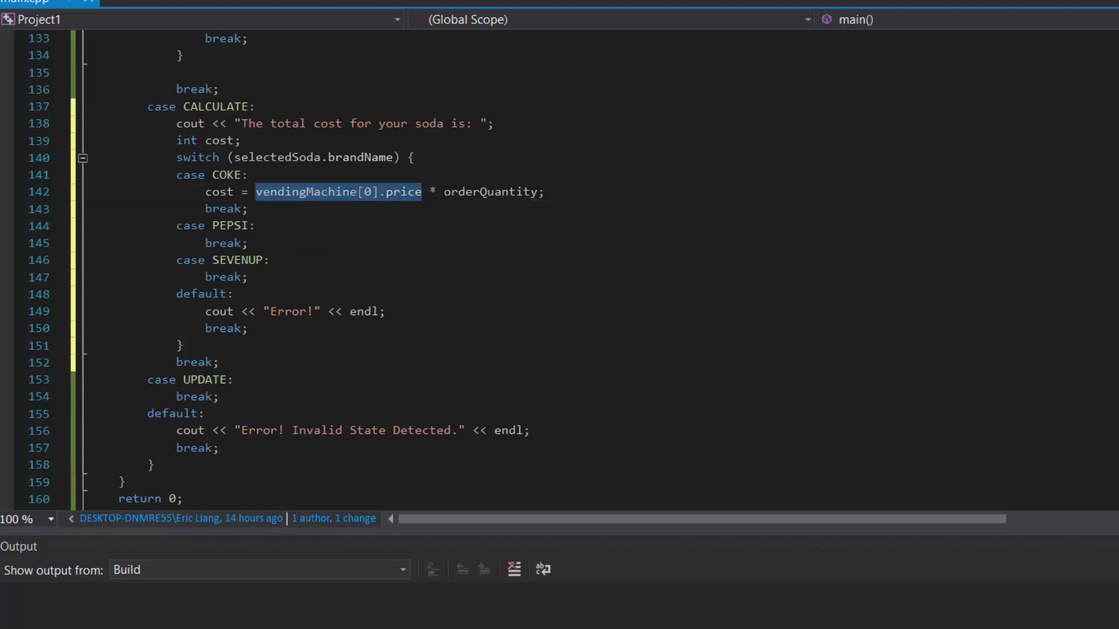
left_click_drag(443, 191, 537, 191)
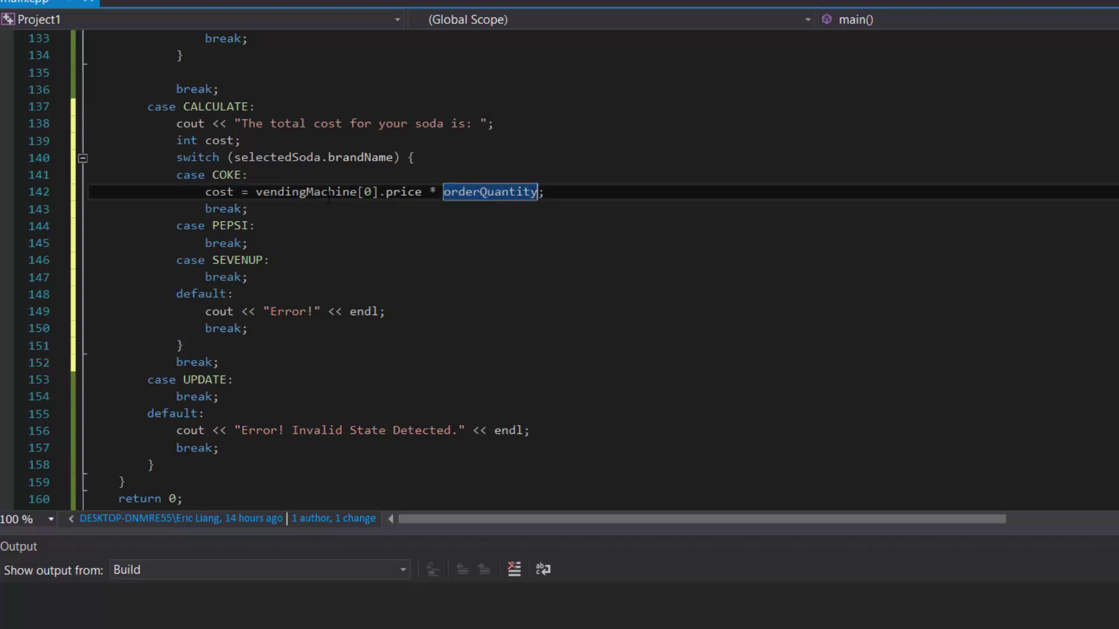
left_click(564, 195)
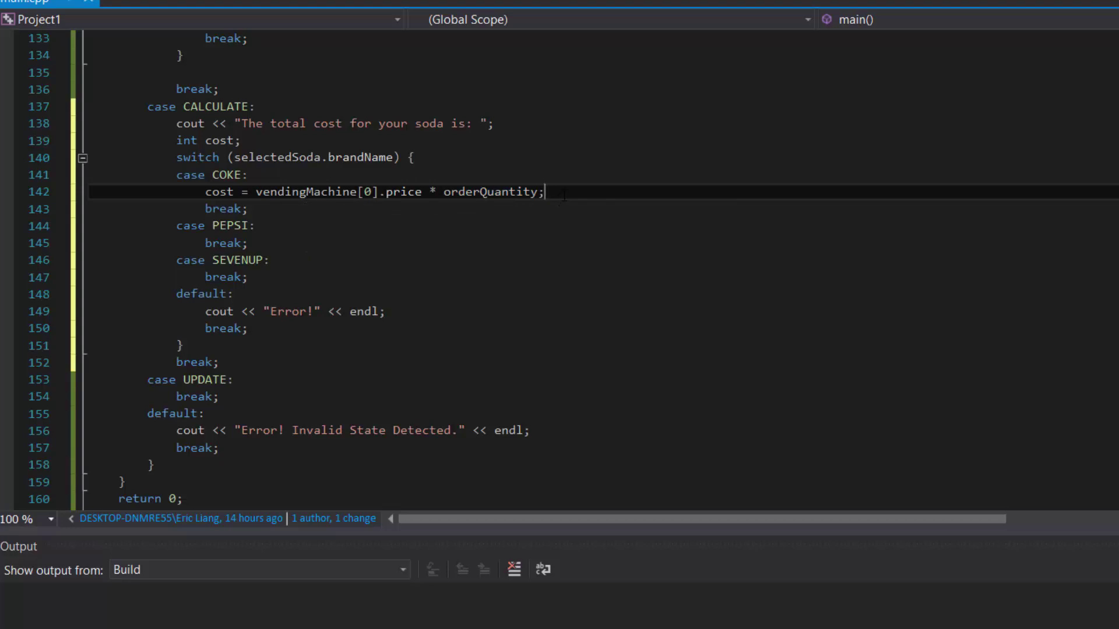
Step: Add a line printing cost under COKE, then select both COKE lines
key("Return")
type("co")
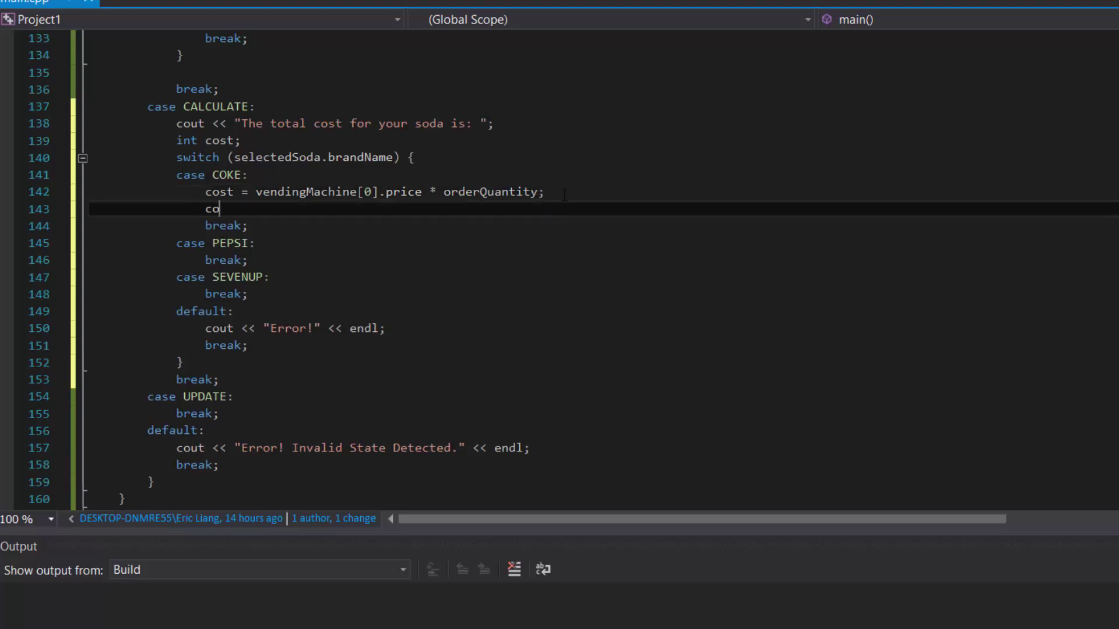
type("ut << cost << endl;")
left_click_drag(237, 124, 473, 123)
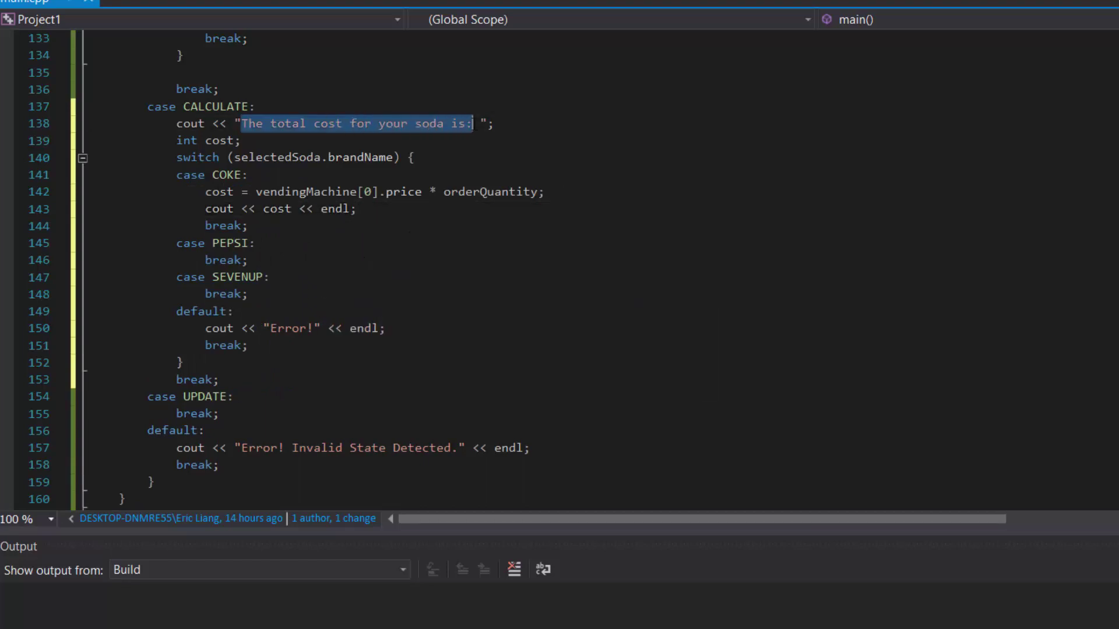
left_click(472, 123)
mouse_move(204, 209)
left_mouse_down()
mouse_move(357, 209)
mouse_move(206, 192)
left_mouse_up()
key("ctrl+c")
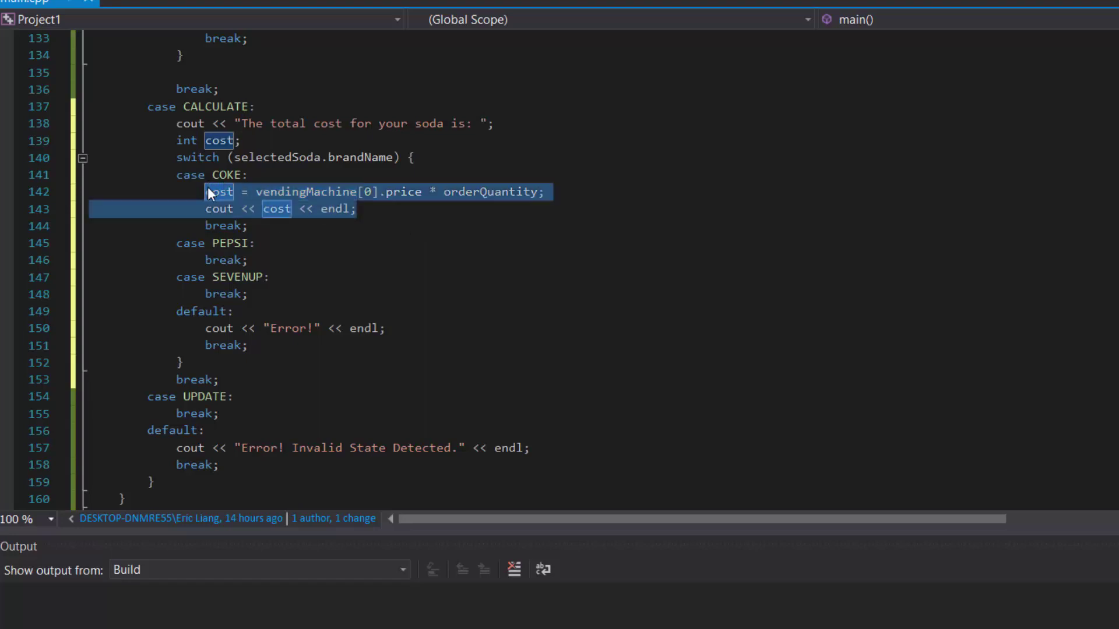
Step: Paste the cost lines under PEPSI and SEVENUP, changing their indices to 1 and 2
left_click(279, 247)
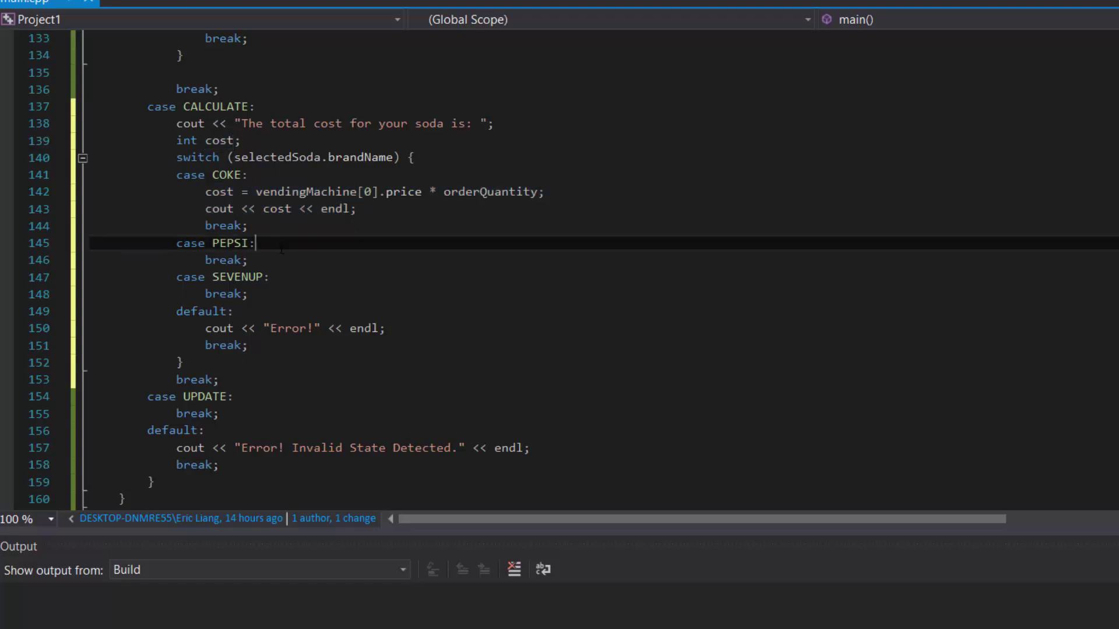
key("Return")
key("ctrl+v")
left_click(276, 312)
key("Return")
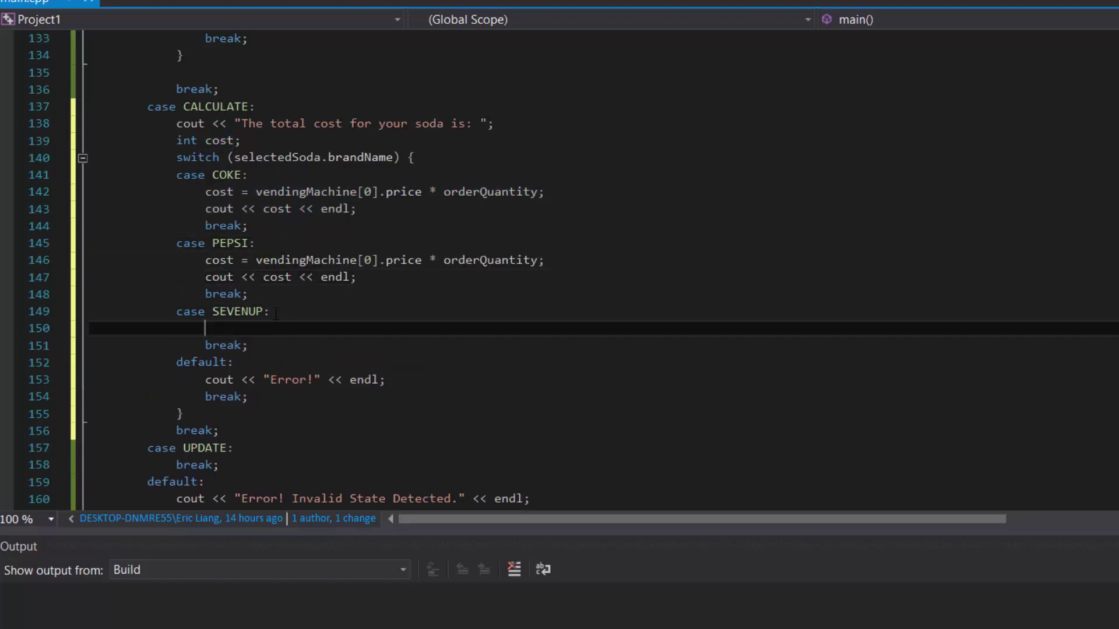
key("ctrl+v")
left_click(365, 261)
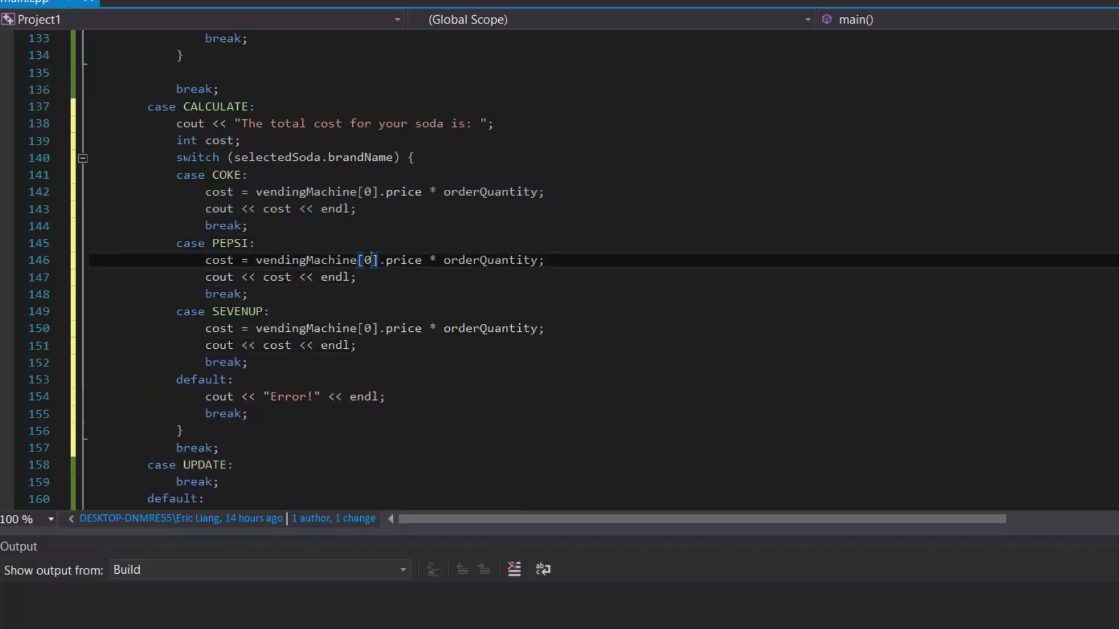
type("1")
double_click(368, 328)
type("2")
left_click(394, 348)
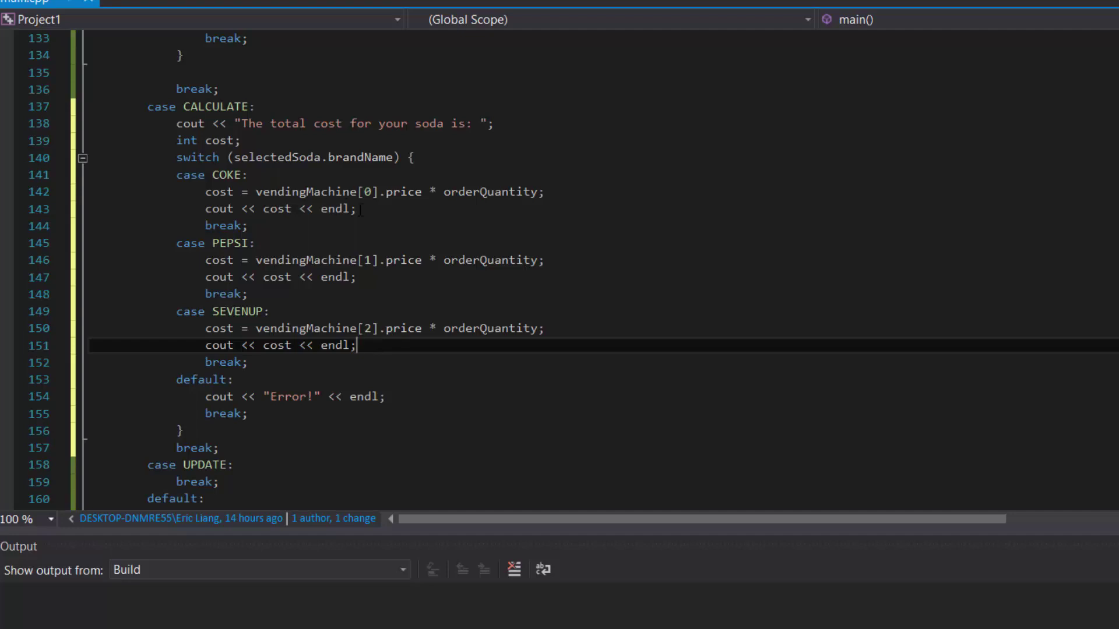
Step: Indent all the switch cases one level
left_click(317, 429)
scroll(317, 429, "down", 1)
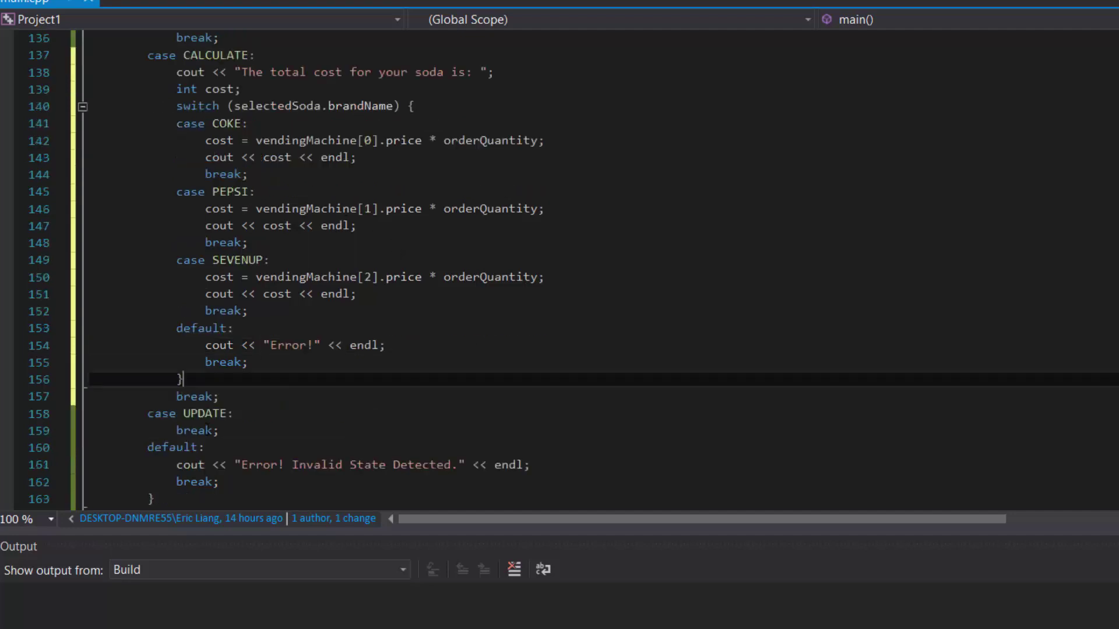
left_click_drag(262, 362, 59, 159)
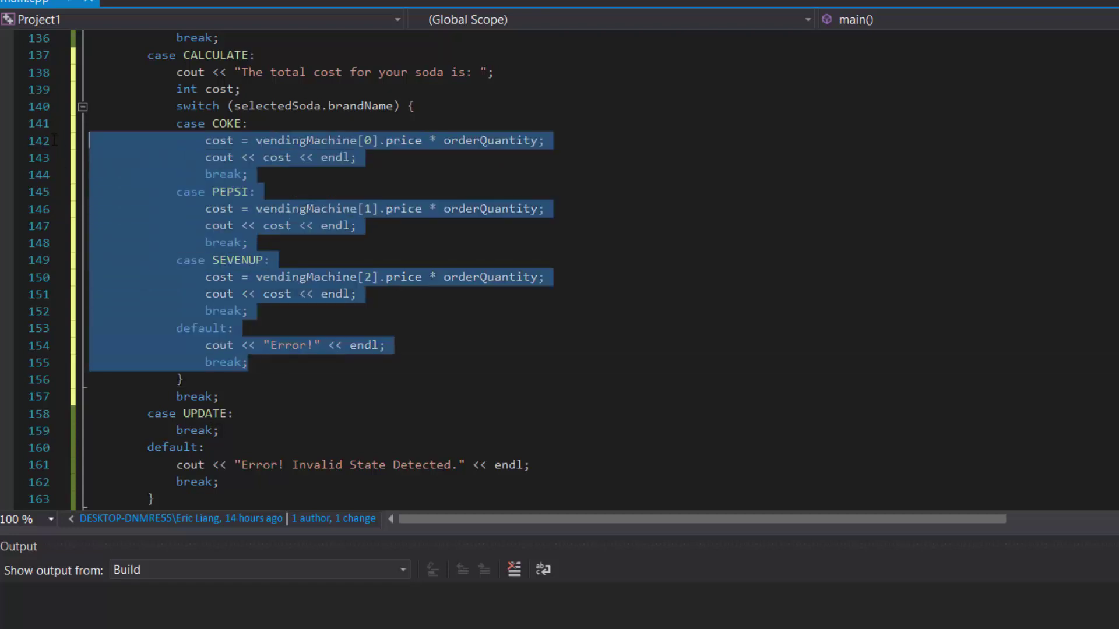
key("Tab")
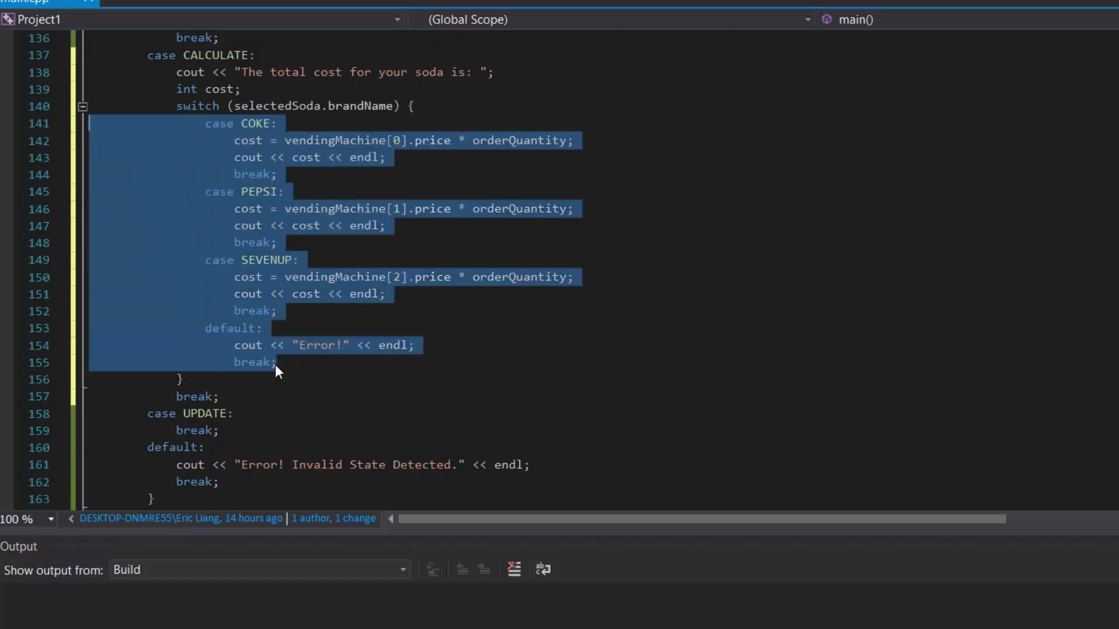
left_click(219, 381)
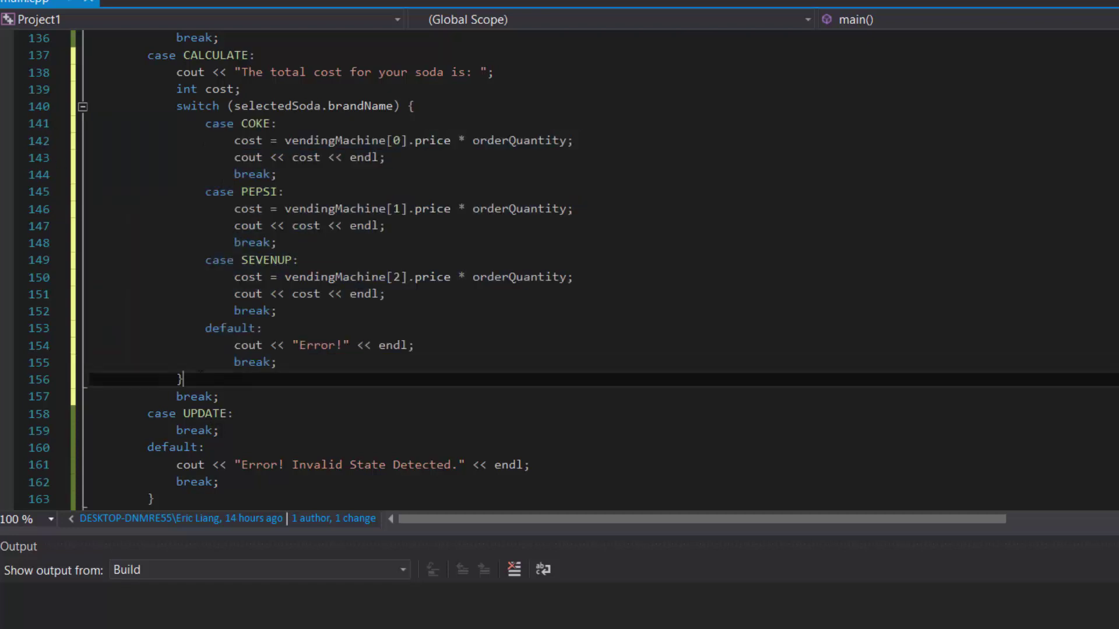
double_click(182, 378)
Step: After the switch, declare int payment, prompt for it, and read it with cin >> payment
left_click(224, 379)
key("Return")
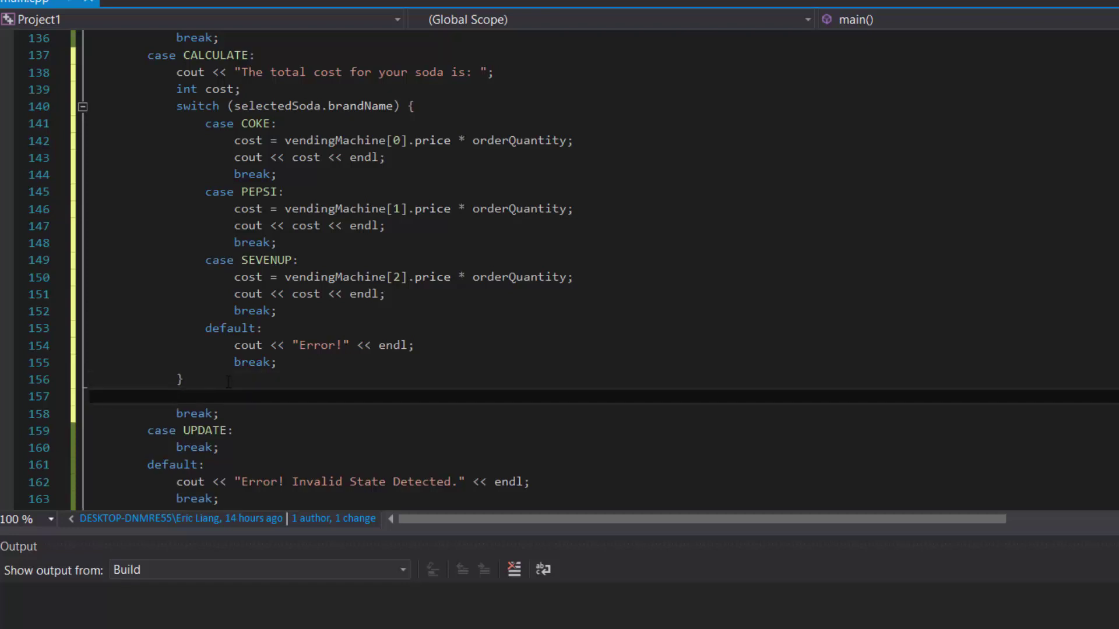
type("int payment;")
key("Return")
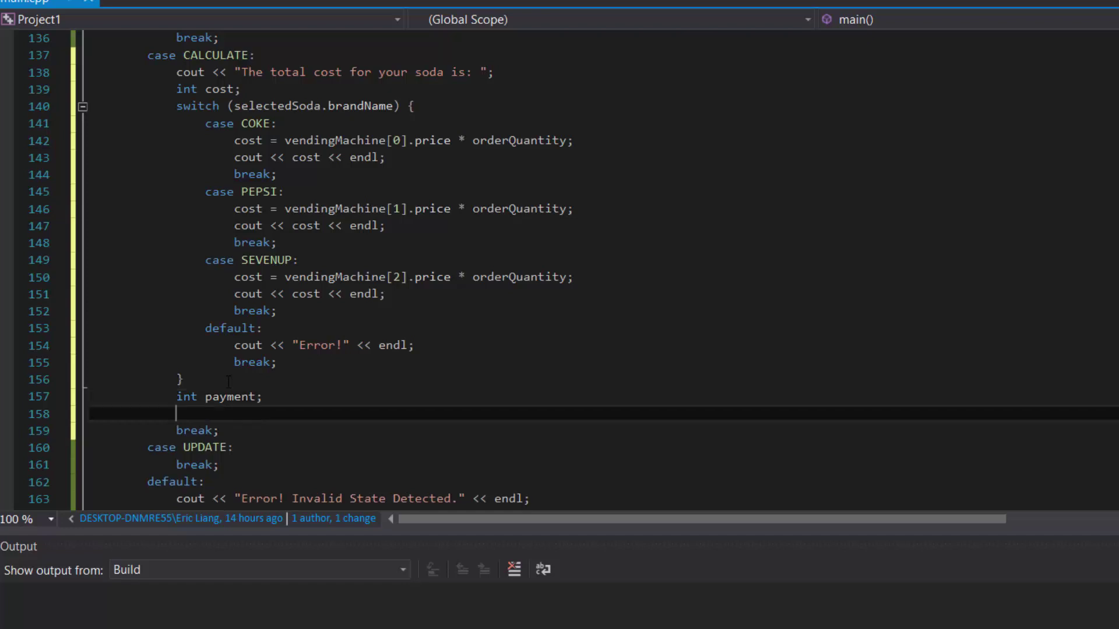
type("cout <<")
type("\"Please type in your payment: \";")
key("Return")
type("cin >> payment;")
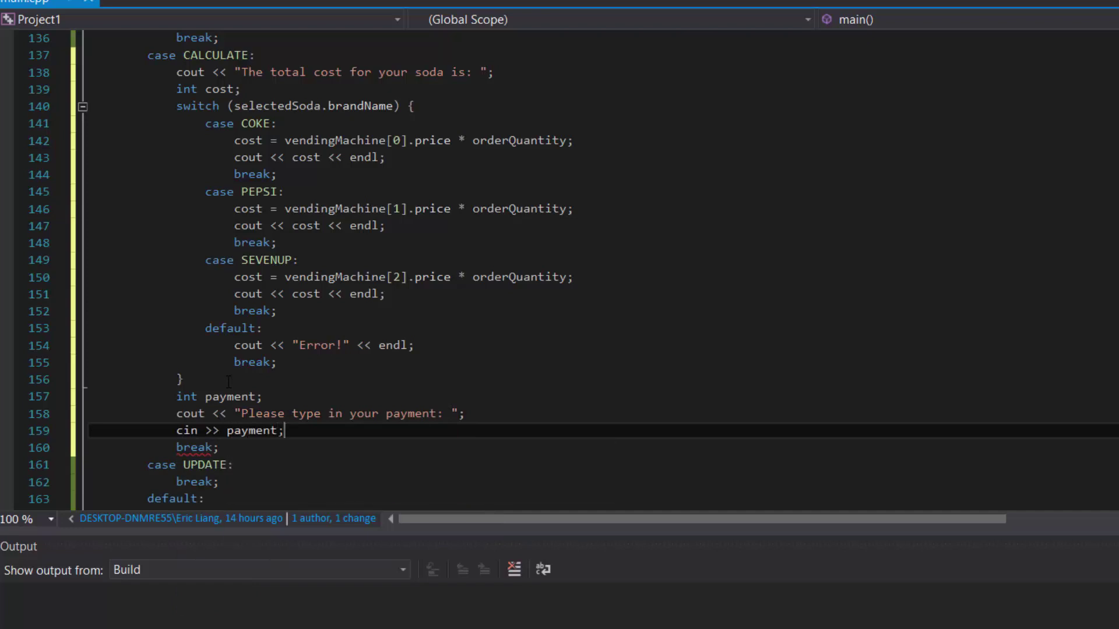
key("Return")
key("Return")
key("Return")
Step: Write if (payment > eric.points || payment < cost || payment <= 0) with an opening brace
key("Up")
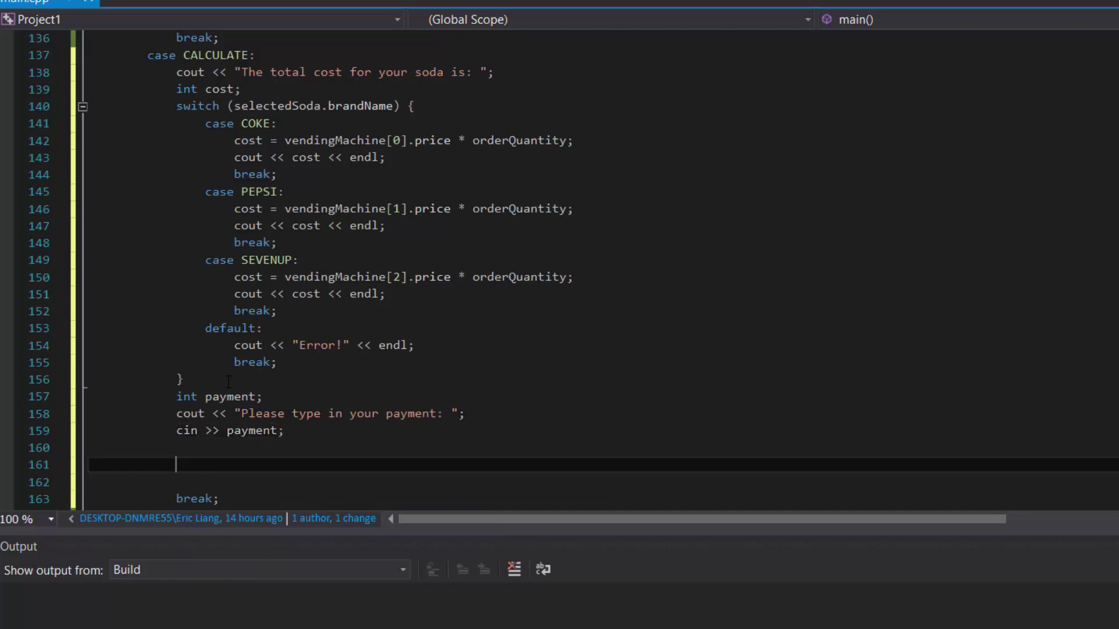
type("if(")
type("payment ")
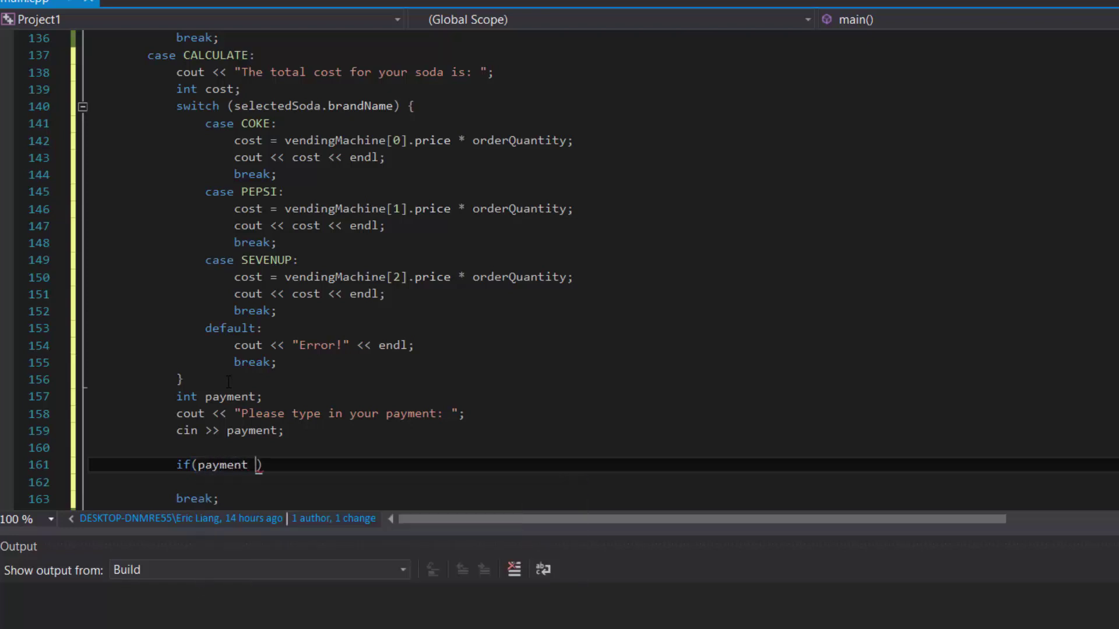
type("> eric.points ")
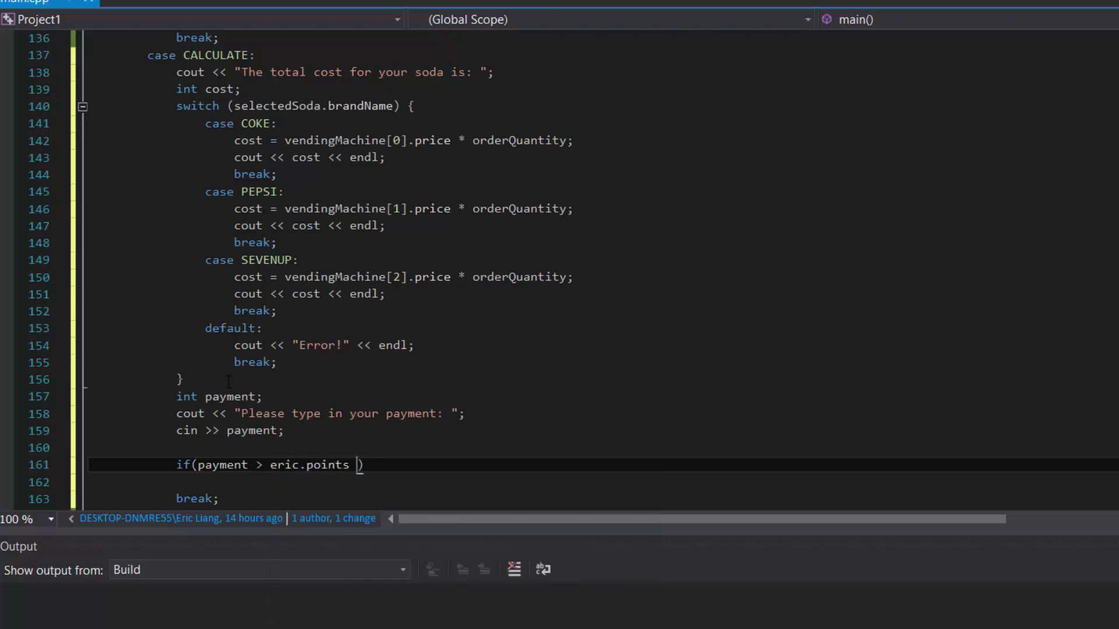
type("||")
type("payment ")
type("< cost ||")
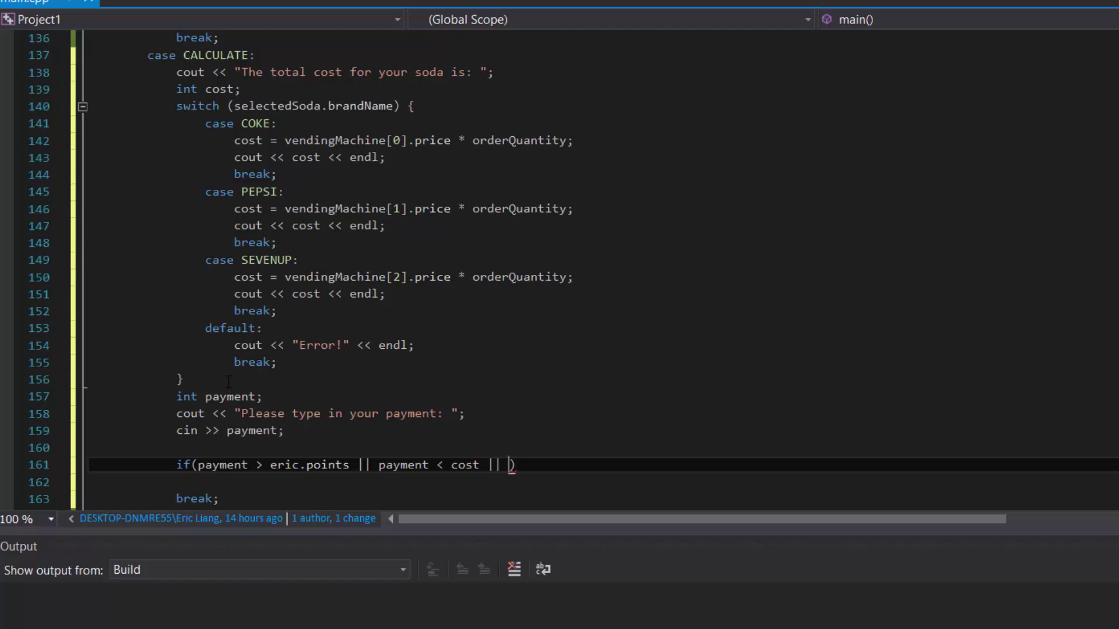
type("payment <= 0")
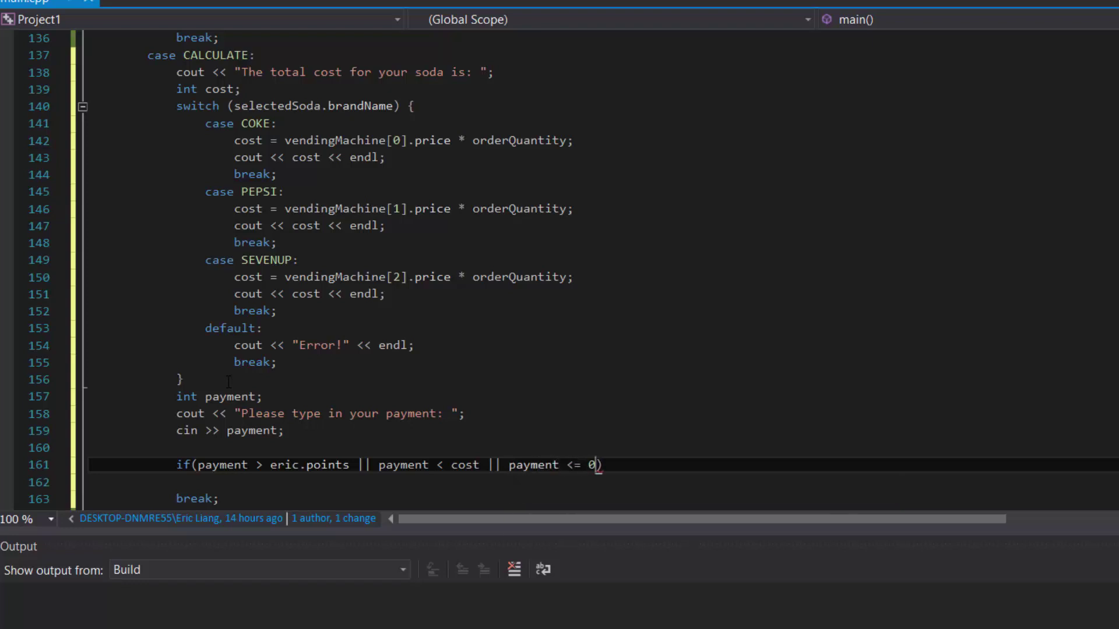
type(") {")
Step: In the if block, print "You don't have enough money!", set currentState = SELECT, and output two endl
key("Return")
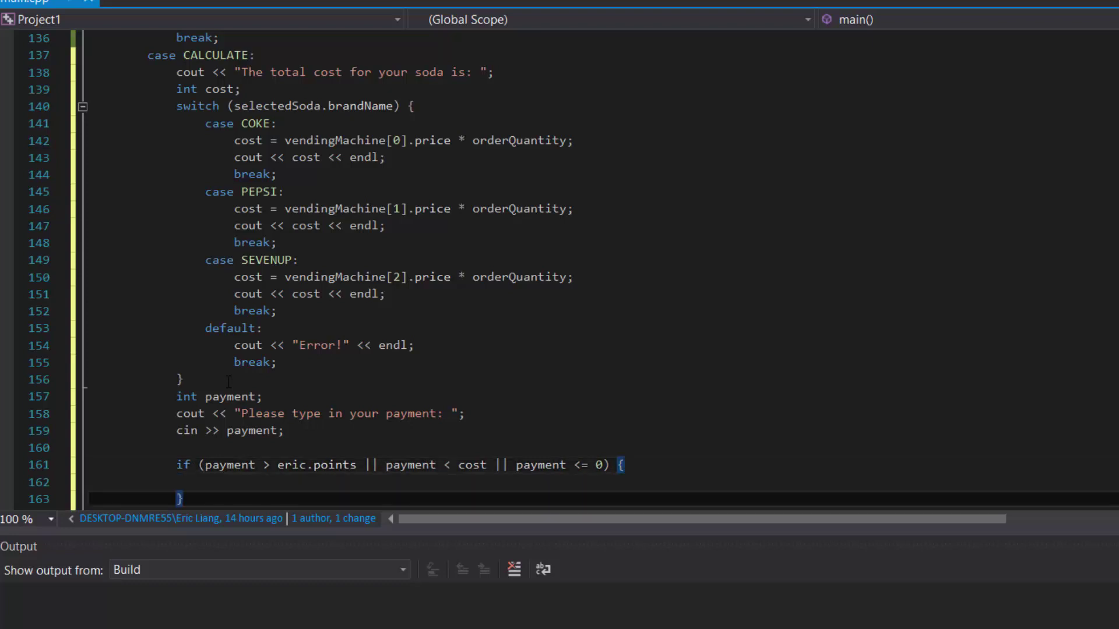
key("Up")
scroll(229, 383, "down", 3)
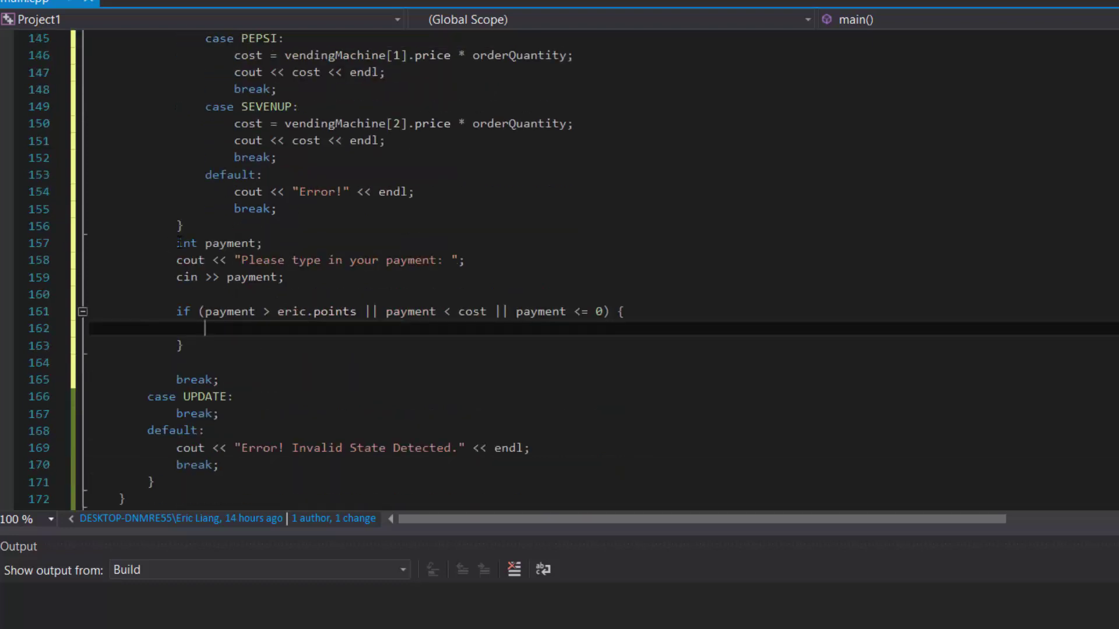
type("cout << \"You don't have enough money!\" << endl;")
key("Return")
type("curr")
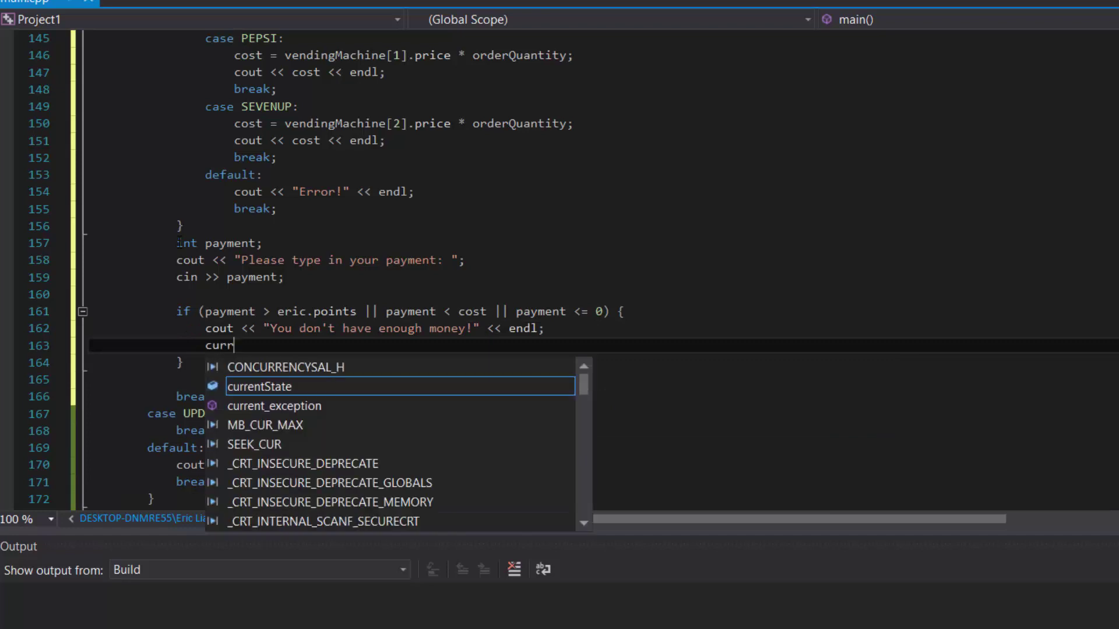
type("entState = SELECT;")
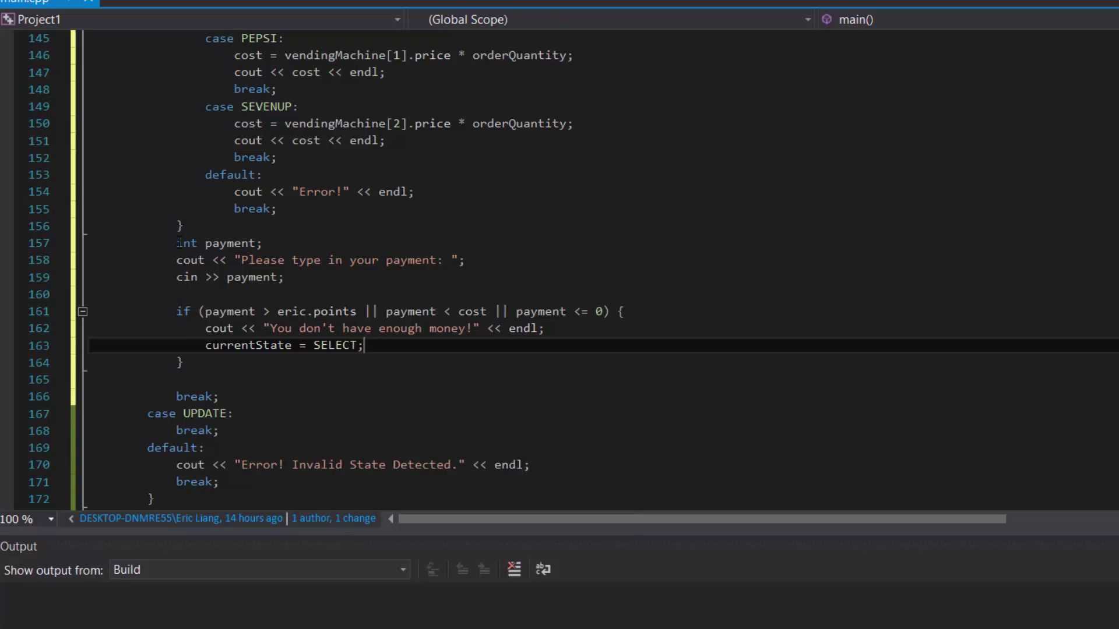
key("Return")
type("cout << endl << endl;")
key("Down")
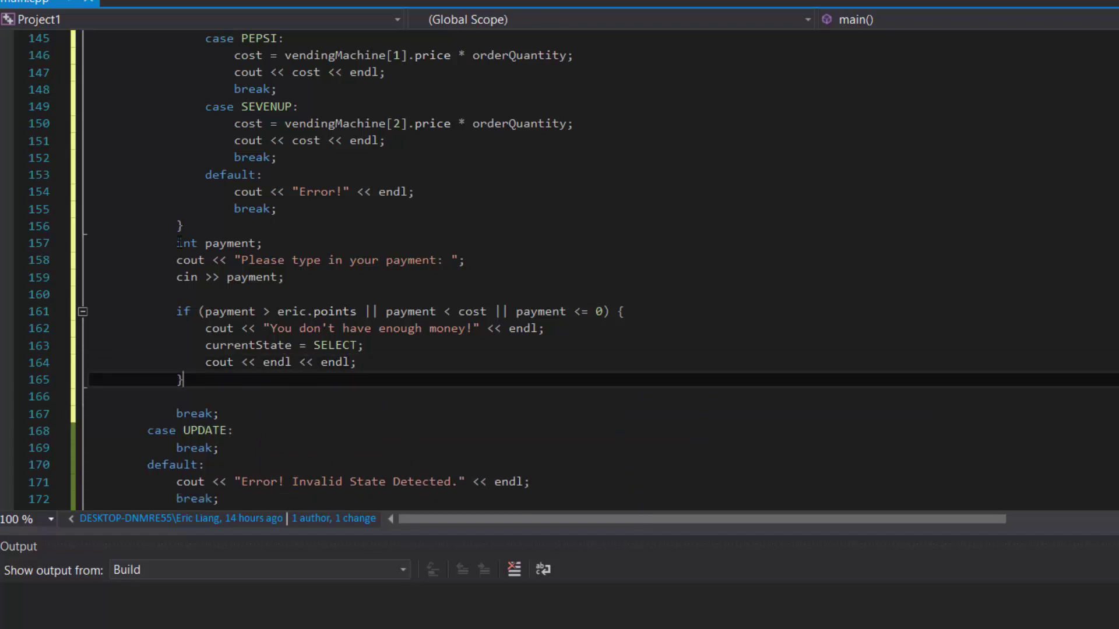
type("else {")
Step: In the else branch, deduct payment, compute change = payment - cost, print it, add it back, set UPDATE
key("Return")
key("Return")
key("Return")
key("Return")
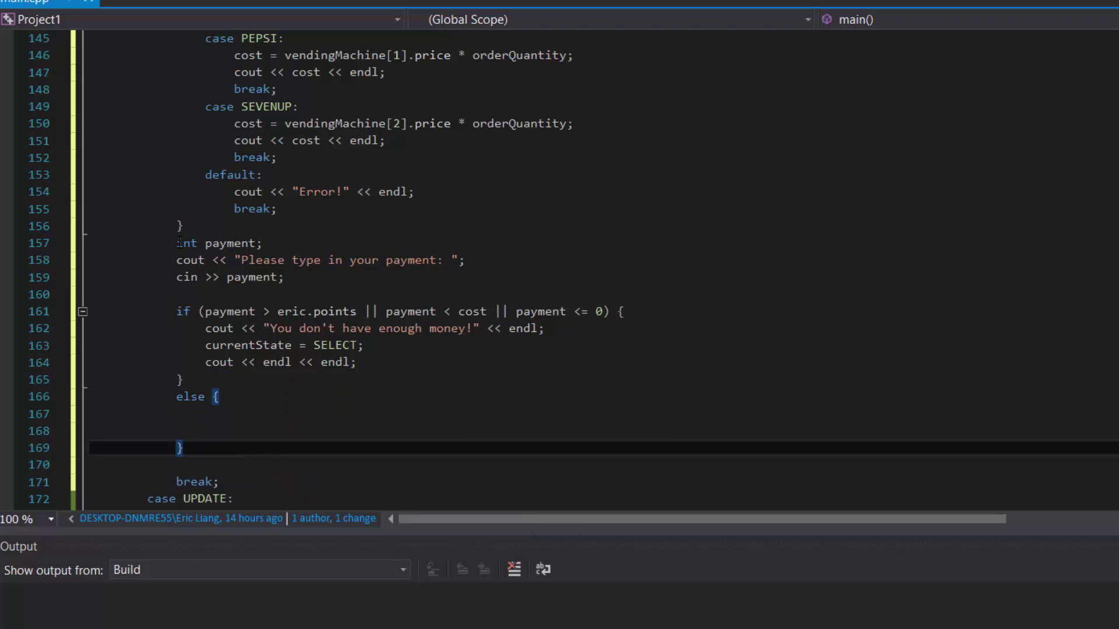
key("BackSpace")
key("BackSpace")
key("BackSpace")
key("Up")
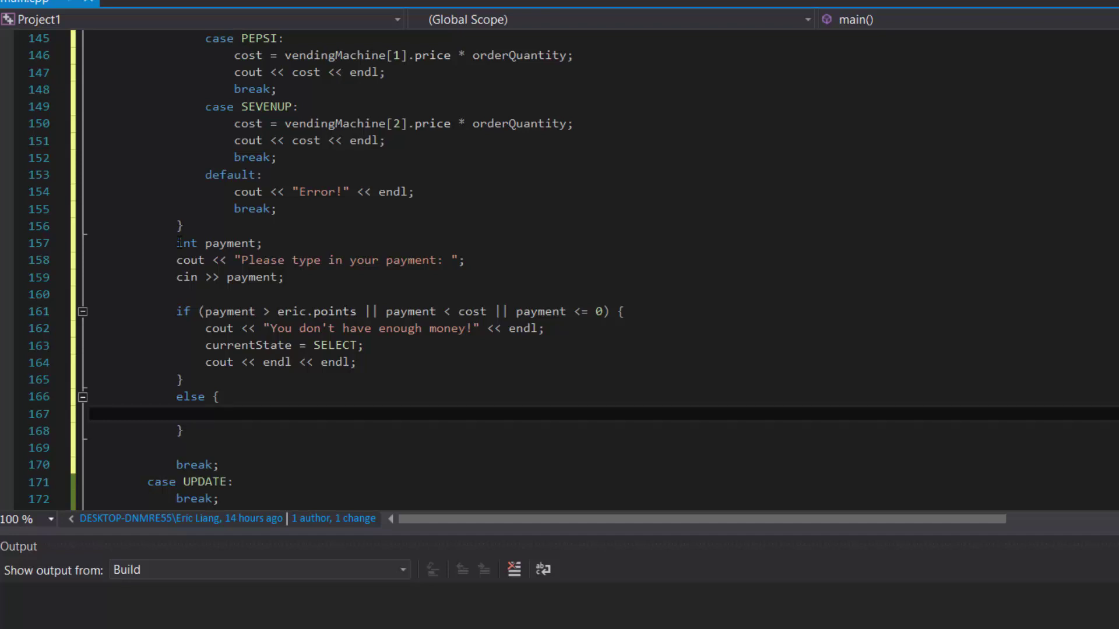
type("eric.points = eric.points - payment;")
key("Return")
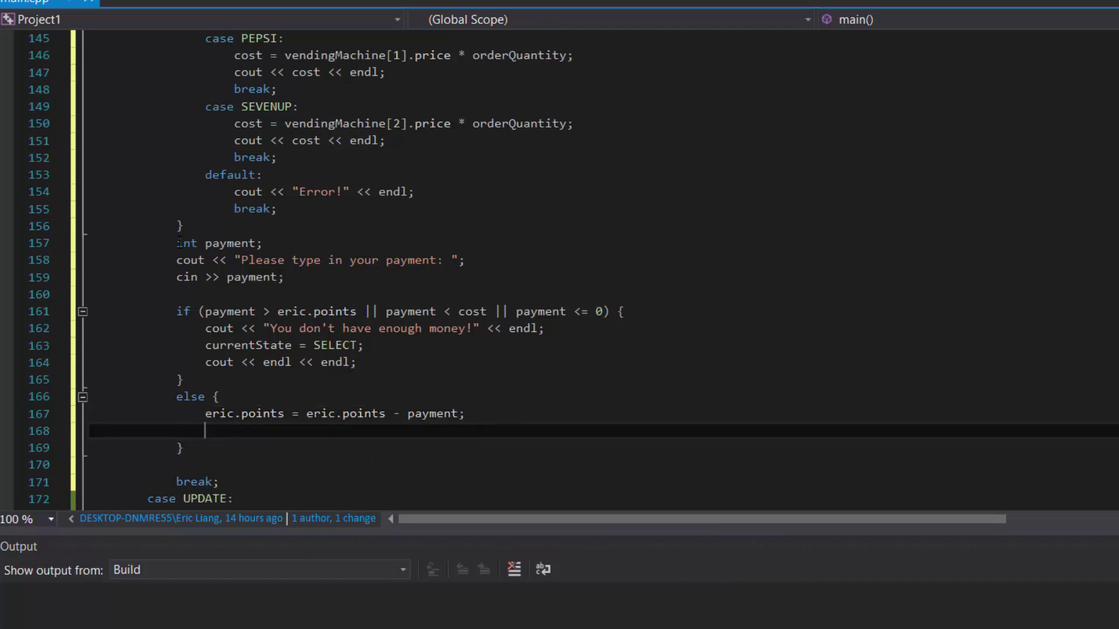
type("int change = ")
type("payment - ")
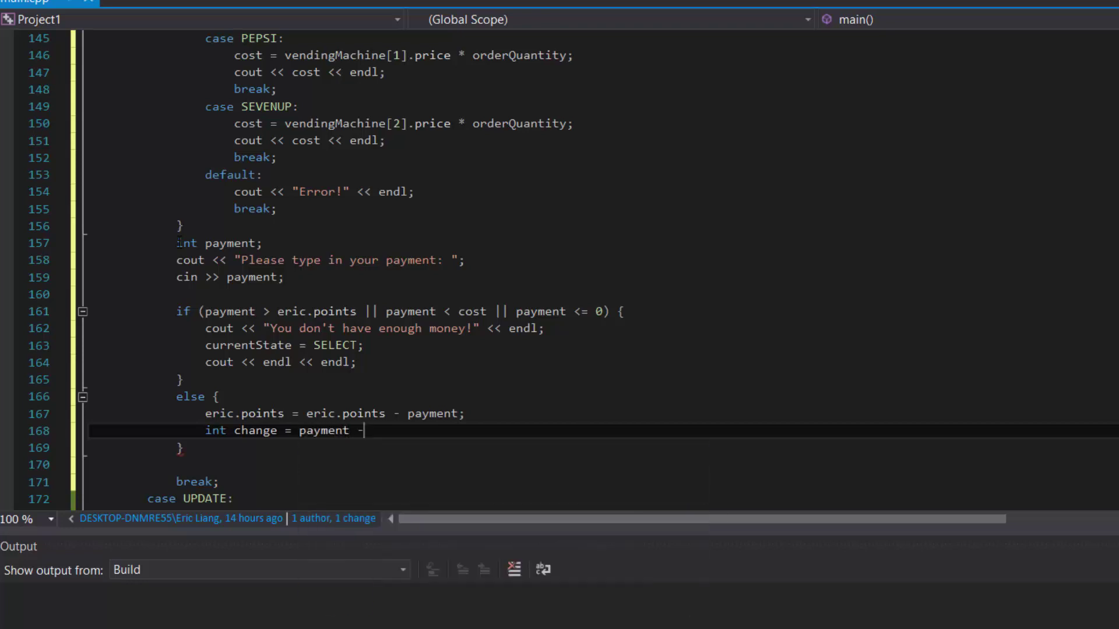
type("cost;")
key("Return")
type("cout << \"Thank you! Your change is \" << change ")
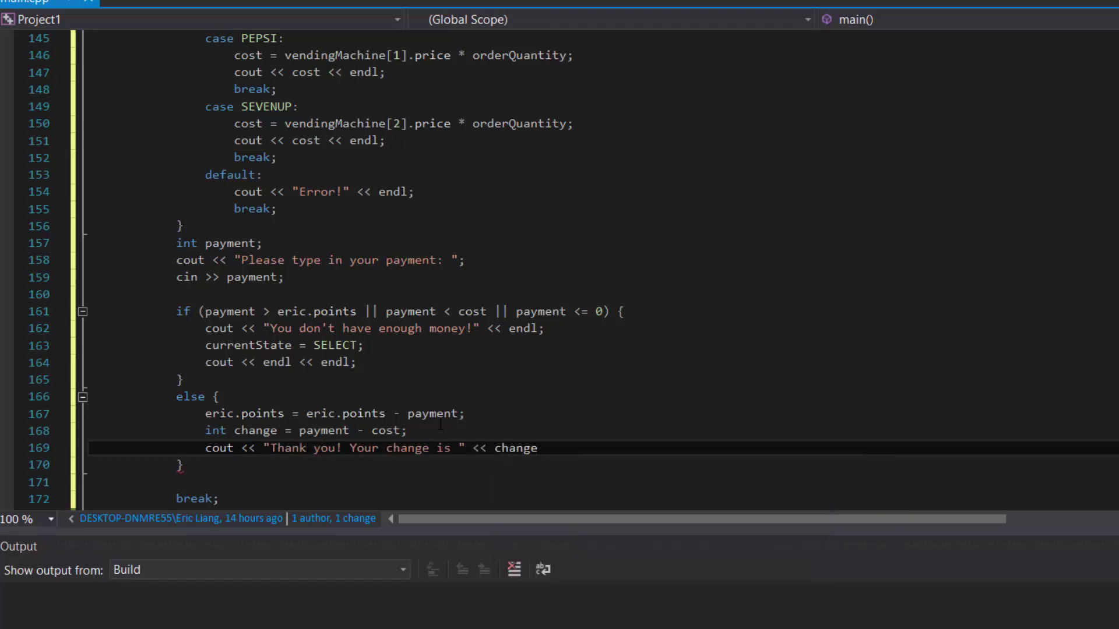
type("<< \" points.\" << endl;")
key("Return")
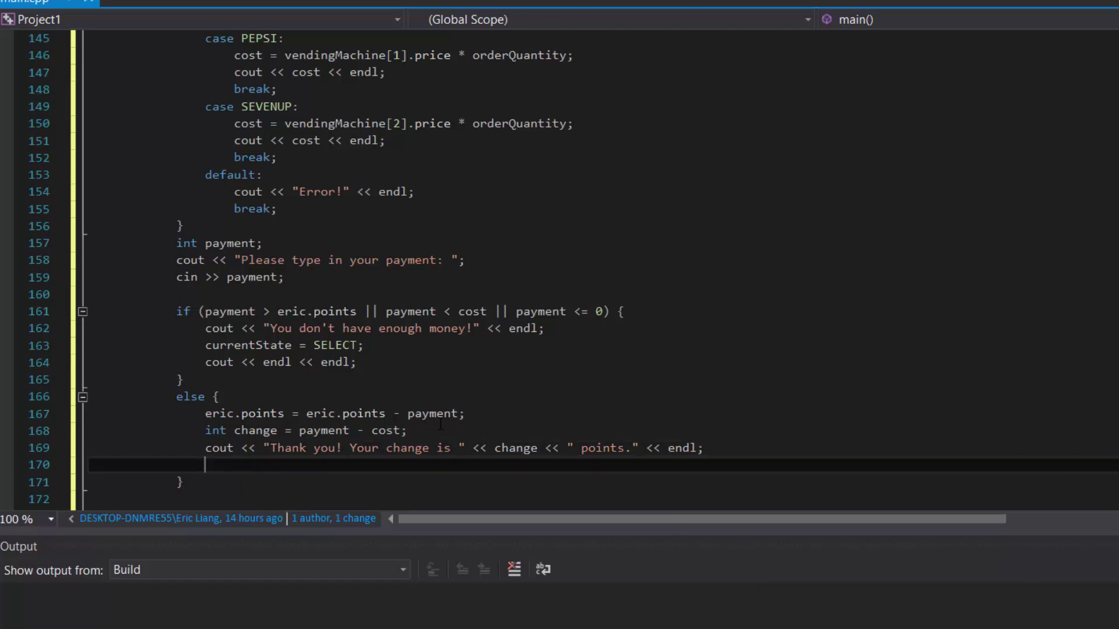
type("eric.points = eric.points + change;")
key("Return")
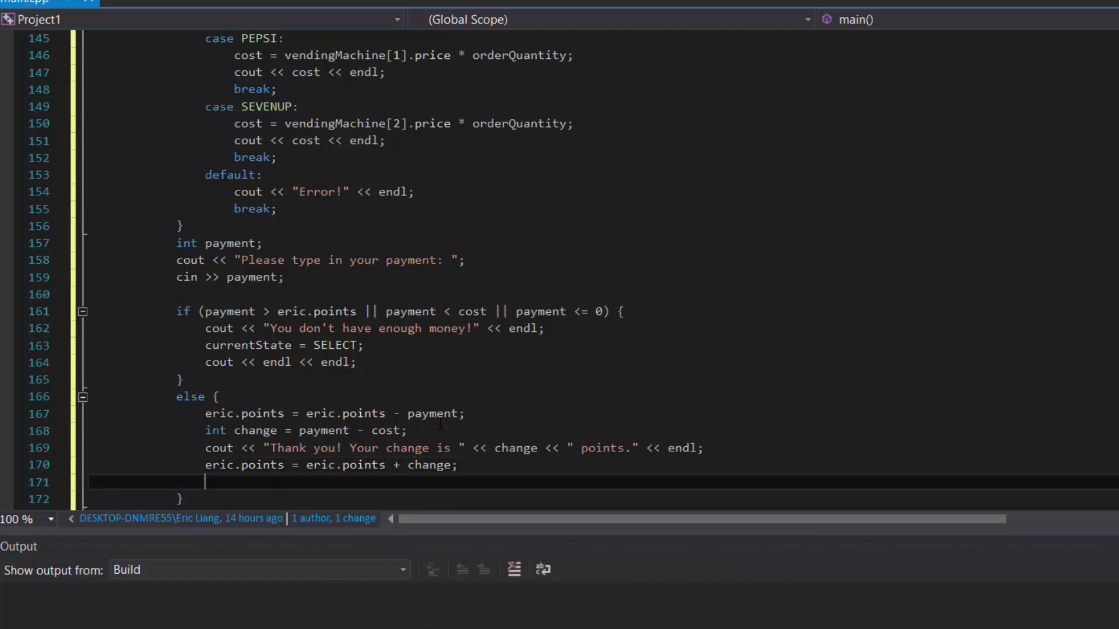
type("currentState = UPDATE;")
scroll(404, 384, "down", 3)
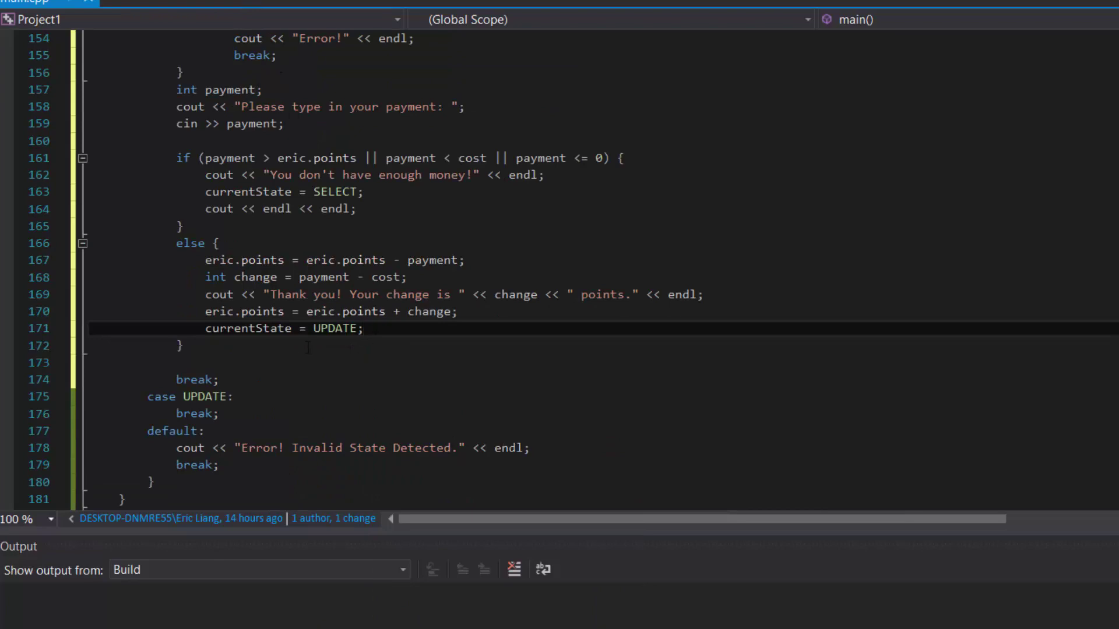
scroll(309, 349, "up", 2)
left_click_drag(310, 446, 249, 363)
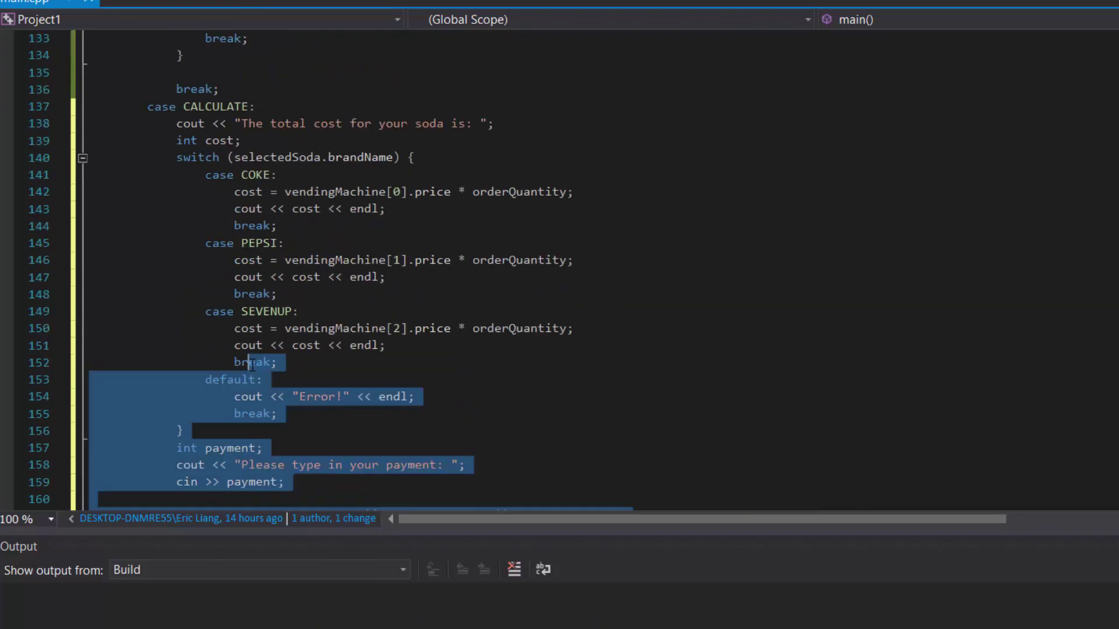
scroll(251, 363, "down", 4)
scroll(251, 363, "down", 3)
Step: Run the program from the Debug menu, bringing up the out-of-date build prompt
left_click(251, 363)
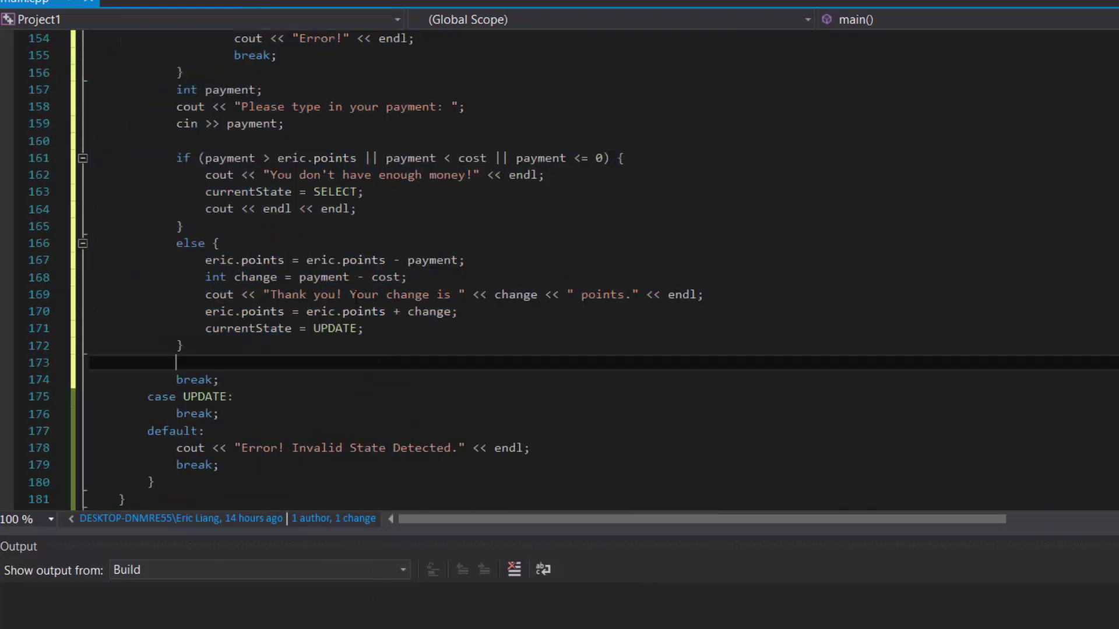
left_click(218, 1)
Step: Build the project and test buying five Cokes with a 100000 payment
left_click(273, 37)
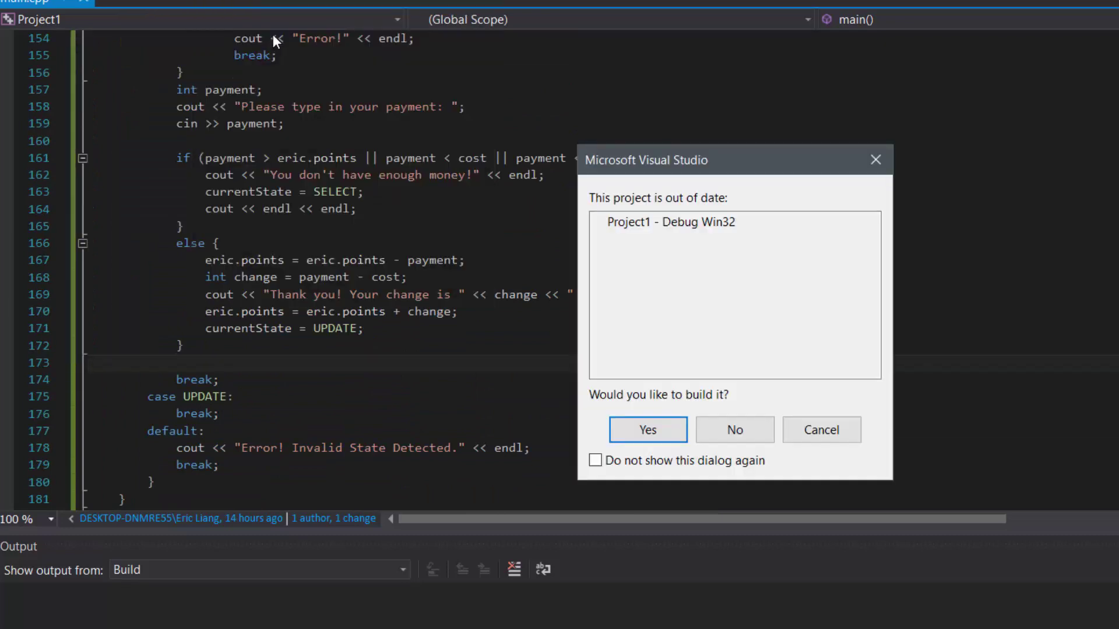
left_click(647, 424)
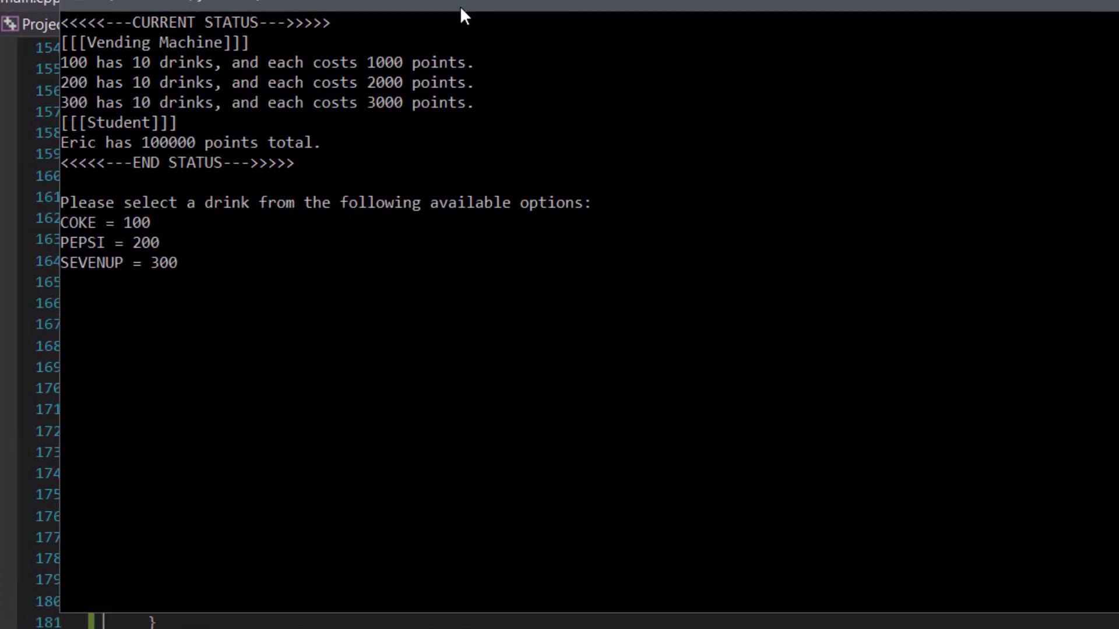
type("100")
key("Return")
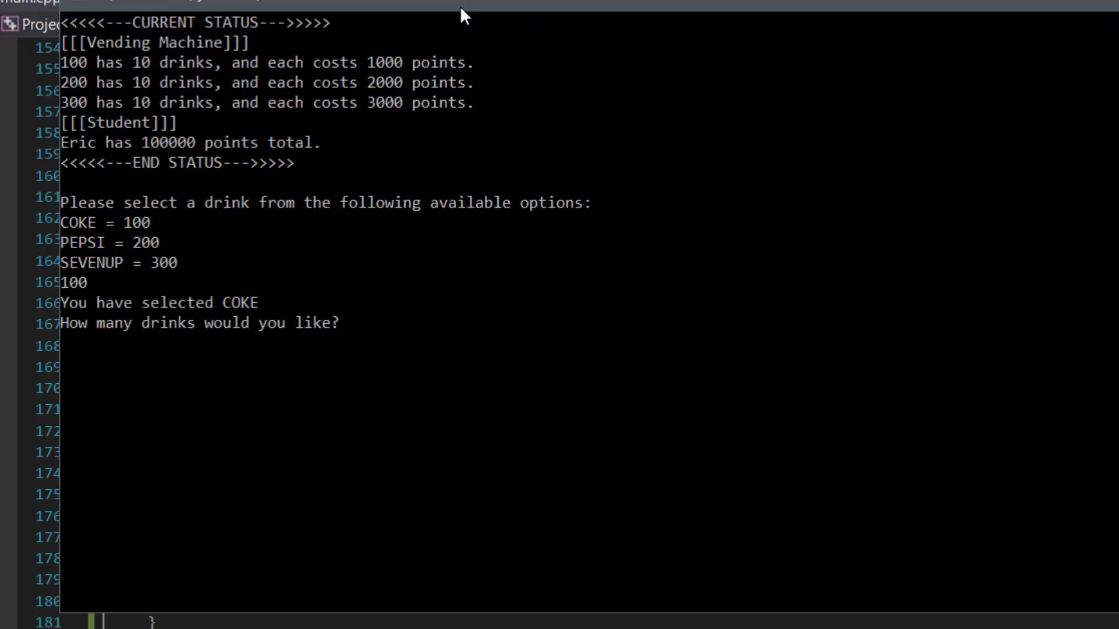
type("5")
key("Return")
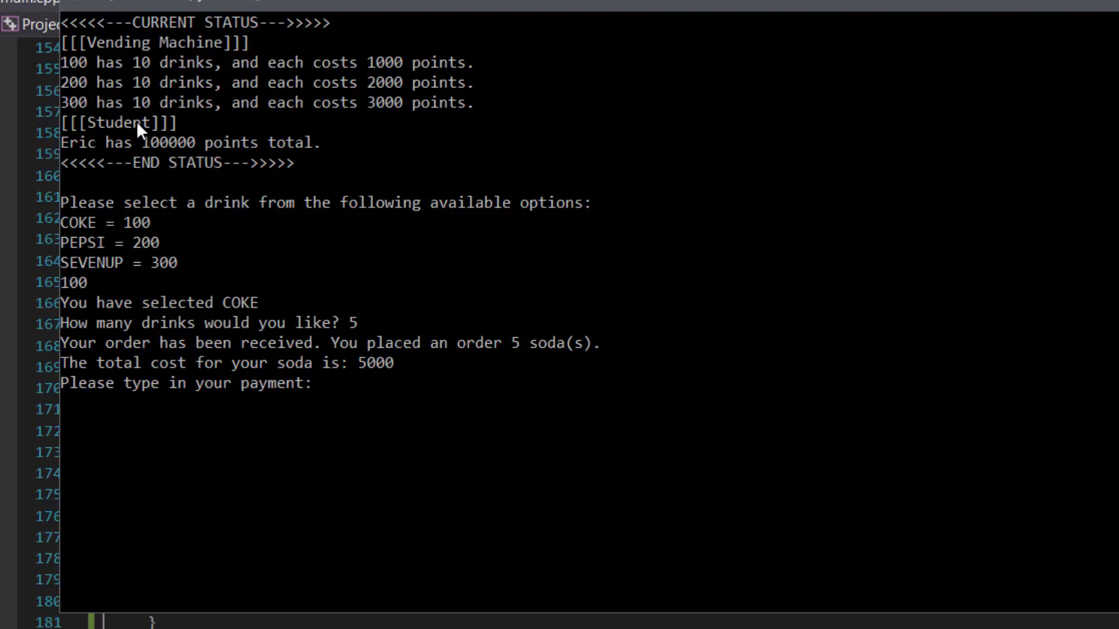
type("100000")
key("Return")
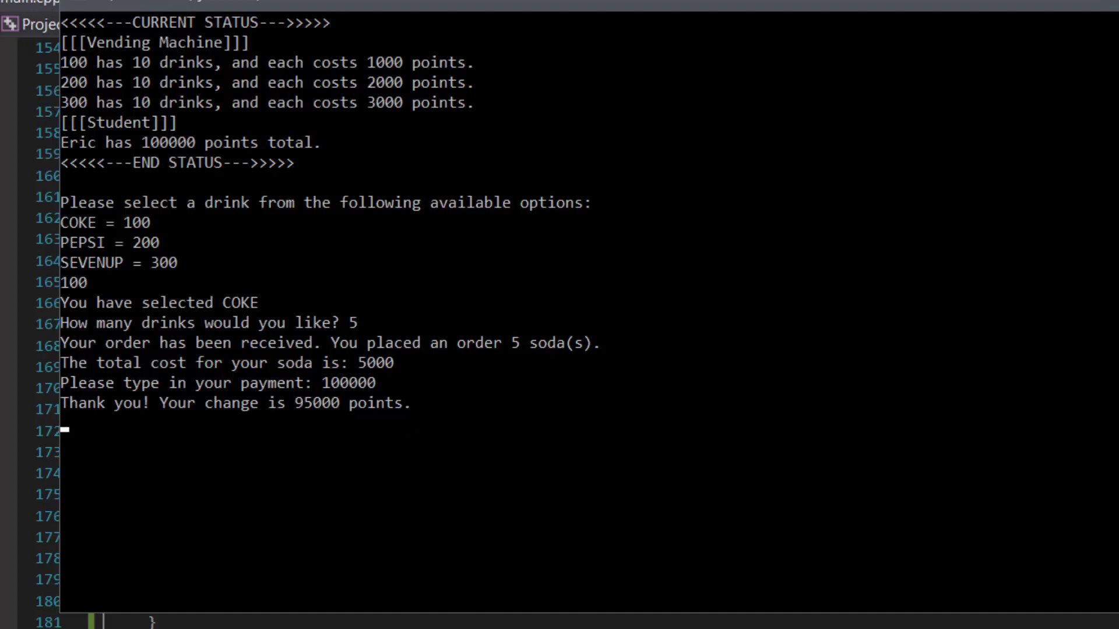
Step: Close the console and start the program again without debugging
key("alt+F4")
left_click(253, 2)
left_click(320, 42)
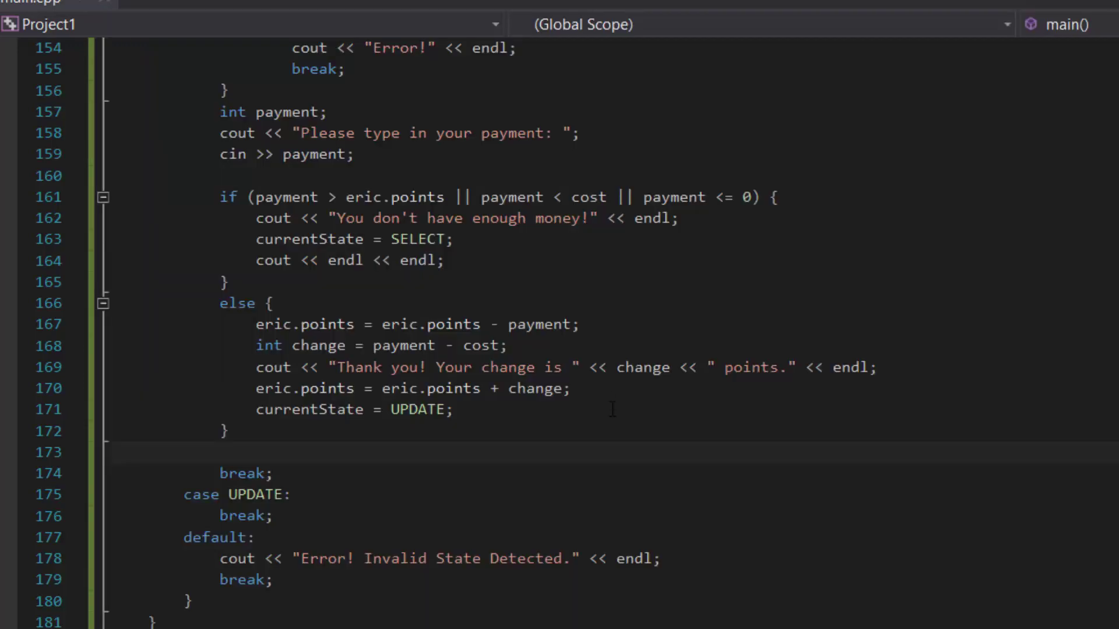
scroll(493, 381, "up", 4)
scroll(492, 379, "down", 2)
Step: Highlight the payment <= 0 condition and the "You don't have enough money!" line for review
left_click(629, 308)
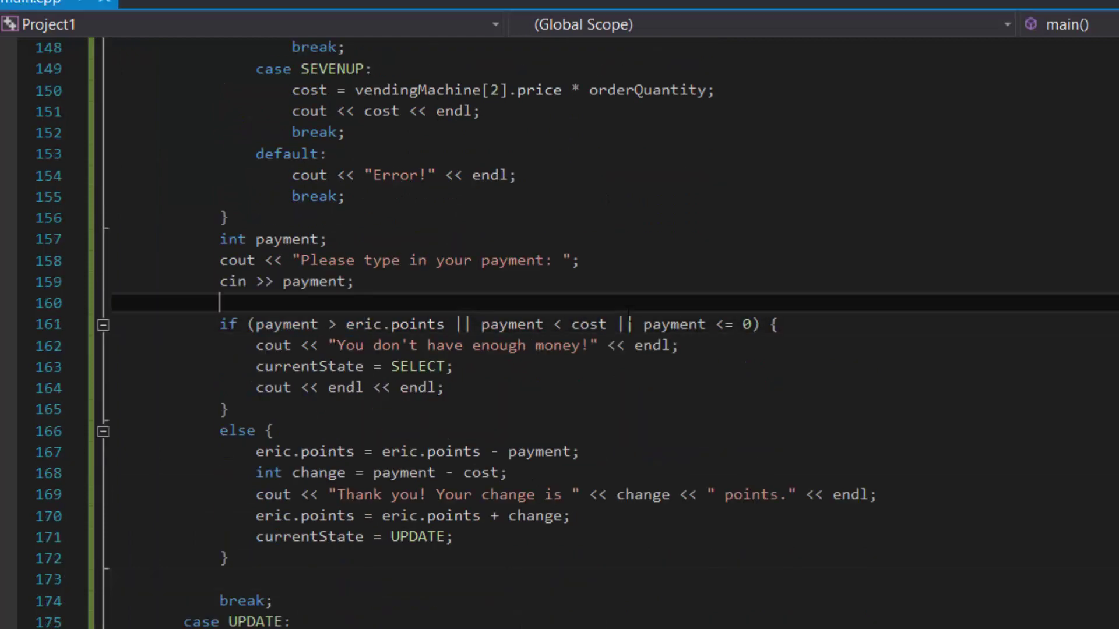
left_click_drag(644, 325, 754, 326)
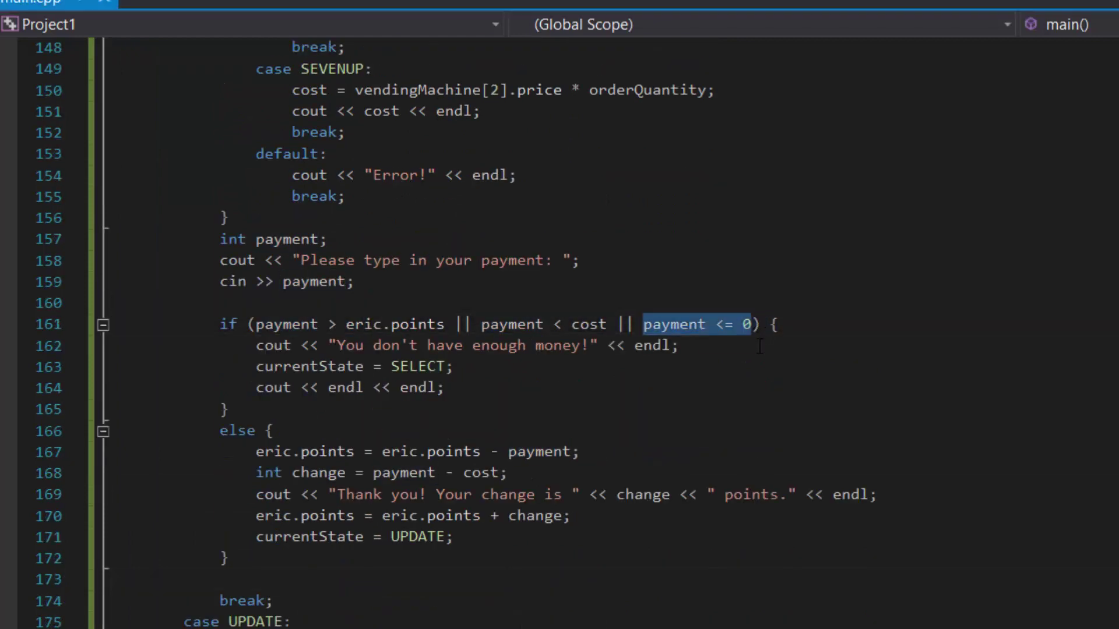
left_click(679, 345)
left_click_drag(678, 345, 255, 345)
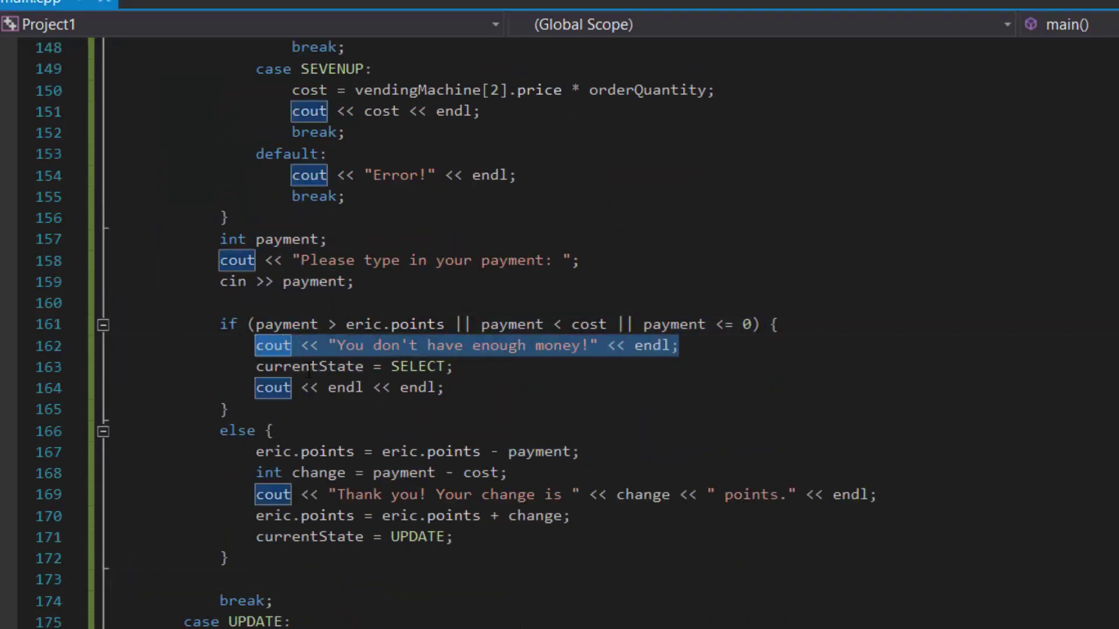
left_click(381, 388)
Step: Rerun the program, entering drink 100, five drinks and a -100000 payment to confirm the error message
key("ctrl+F5")
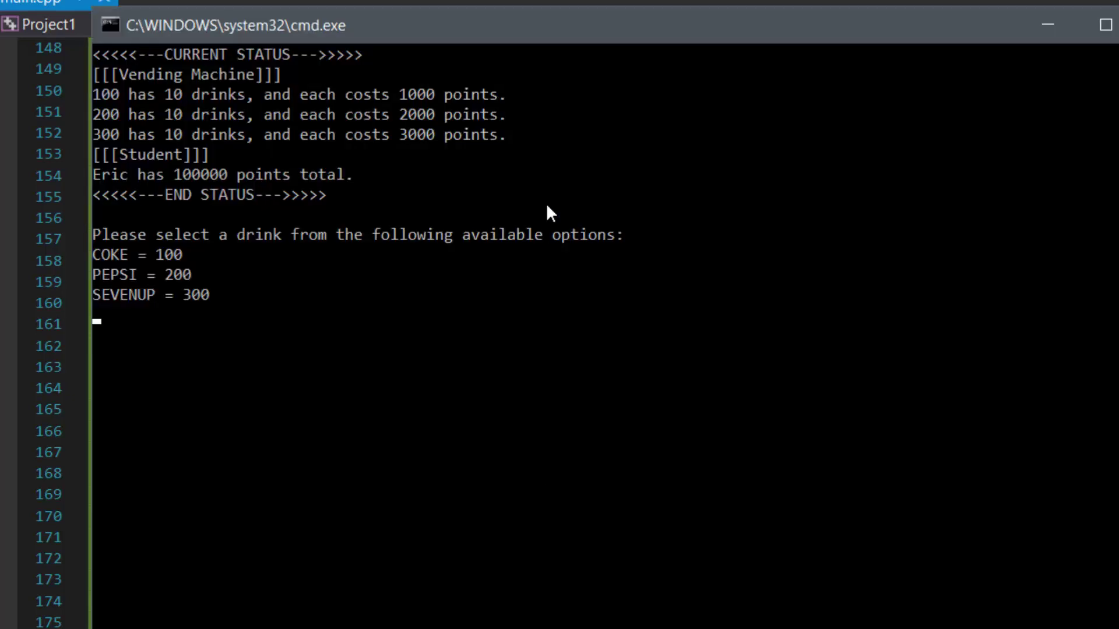
type("100")
key("Return")
type("5")
key("Return")
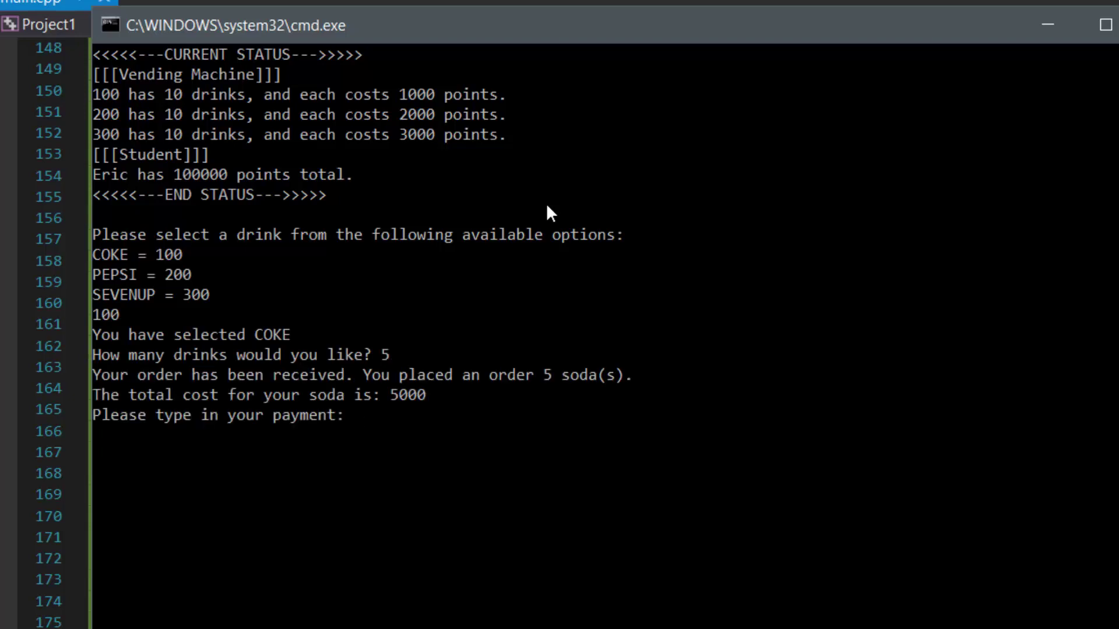
type("-100000")
key("Return")
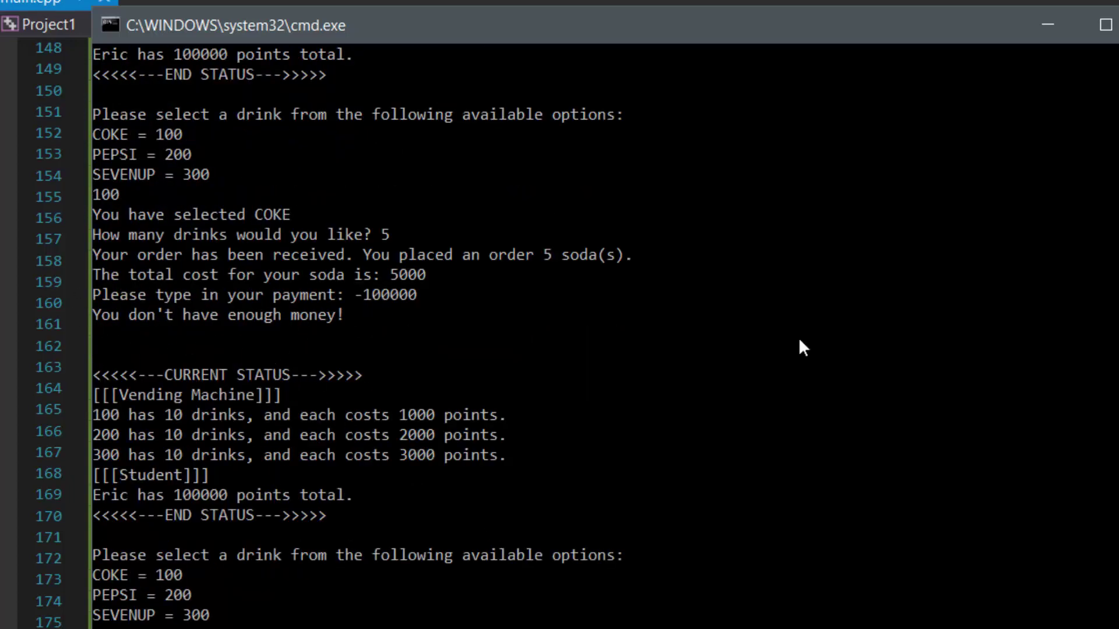
left_click(1106, 25)
left_click(1026, 46)
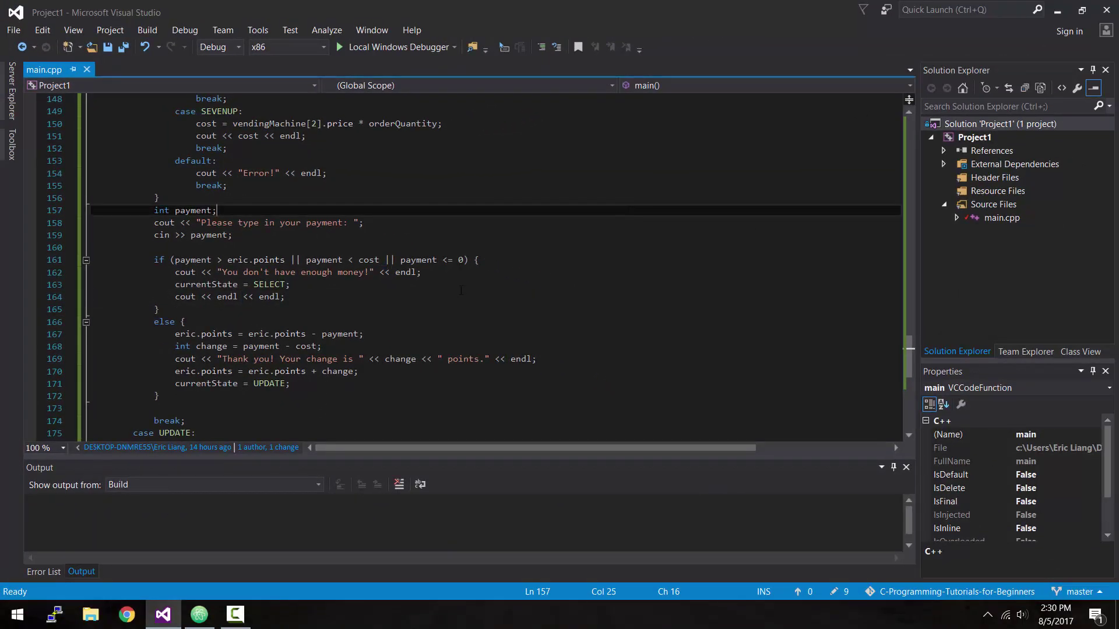
scroll(461, 291, "up", 6)
scroll(459, 293, "down", 1)
scroll(456, 297, "down", 3)
scroll(457, 294, "down", 1)
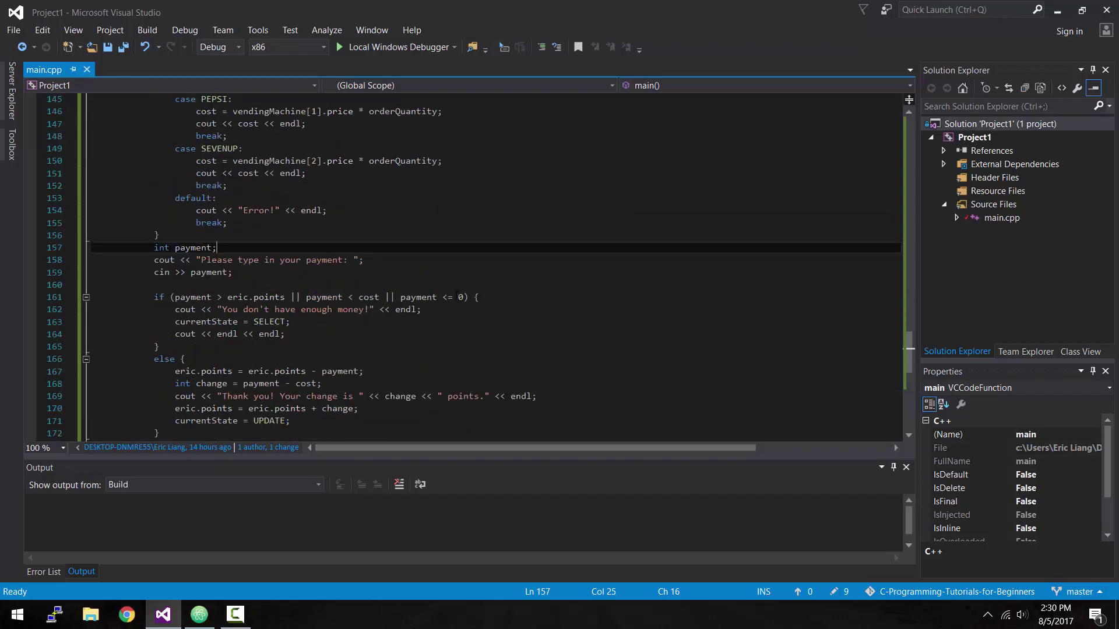
scroll(456, 296, "down", 2)
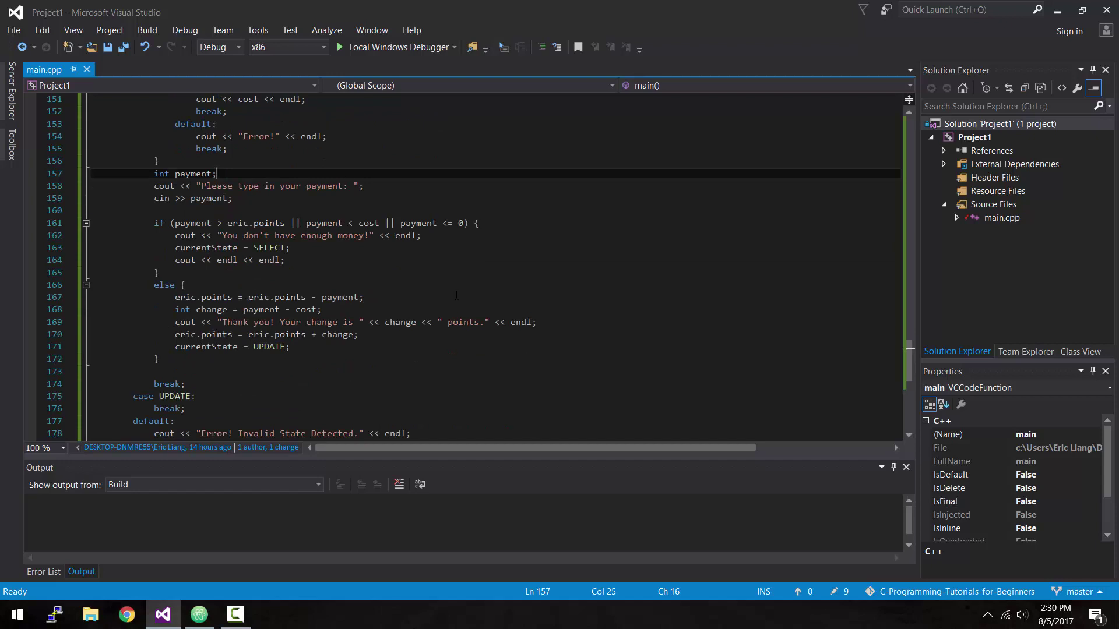
scroll(454, 296, "down", 3)
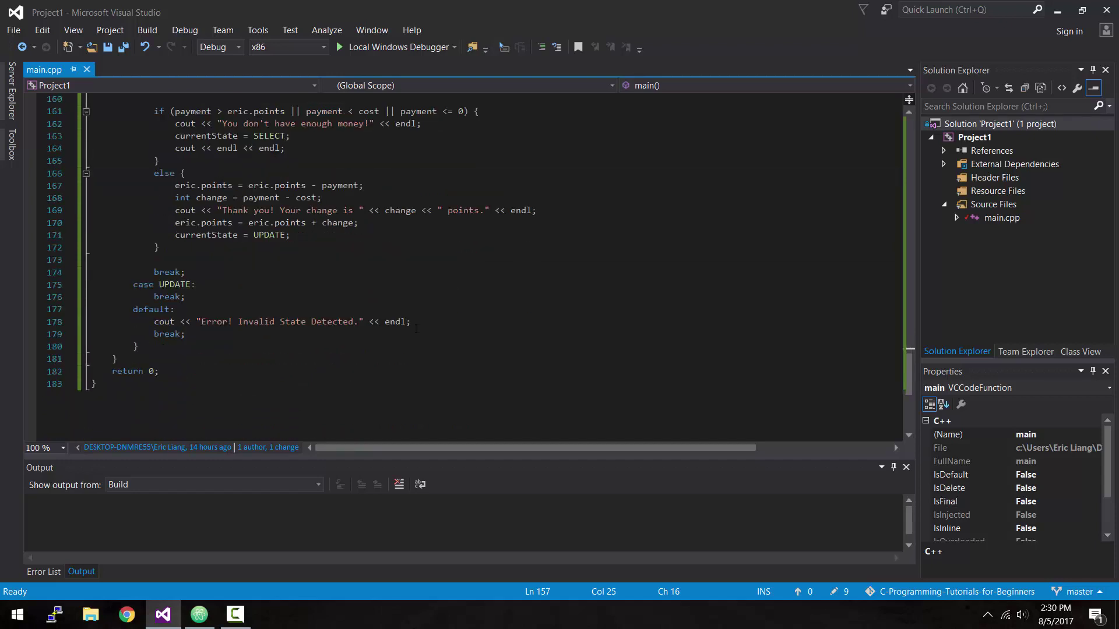
left_click(207, 297)
key("shift+Home")
key("shift+Up")
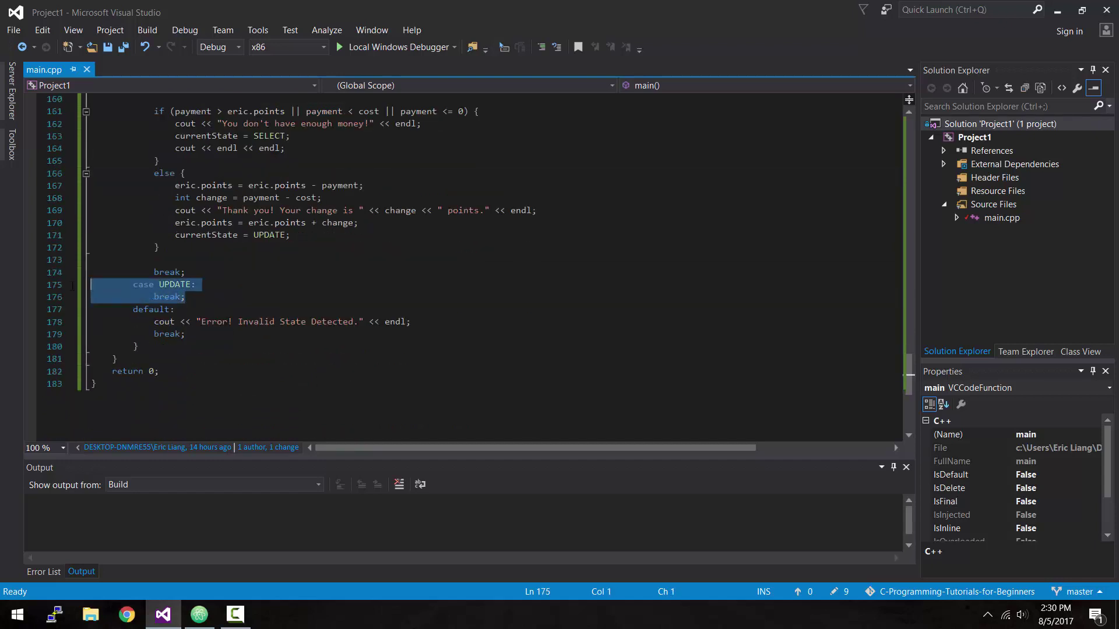
left_click(225, 295)
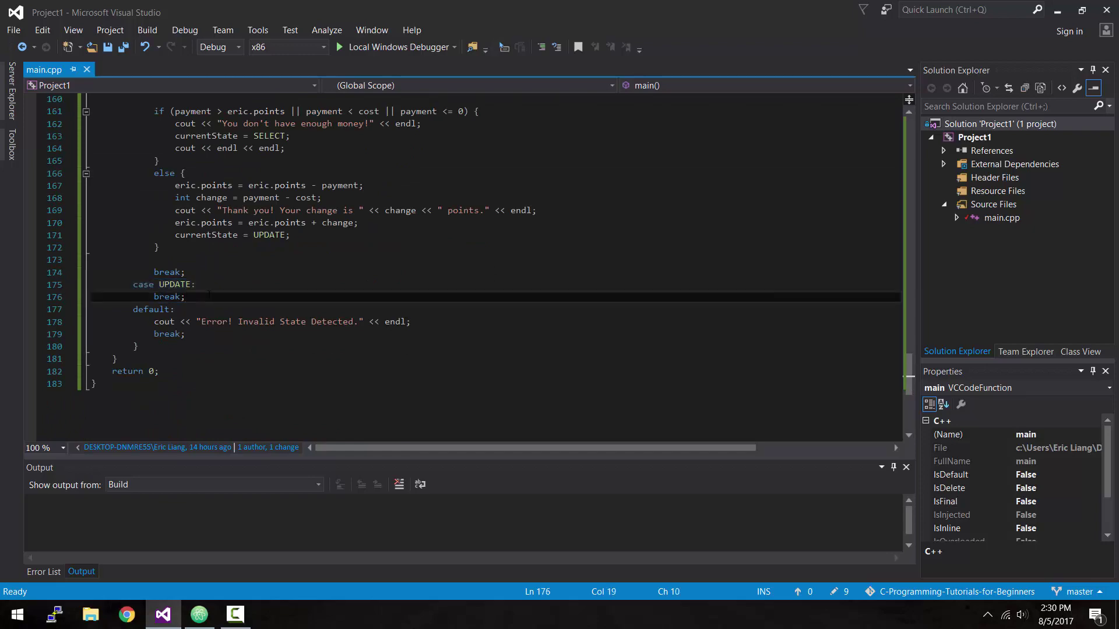